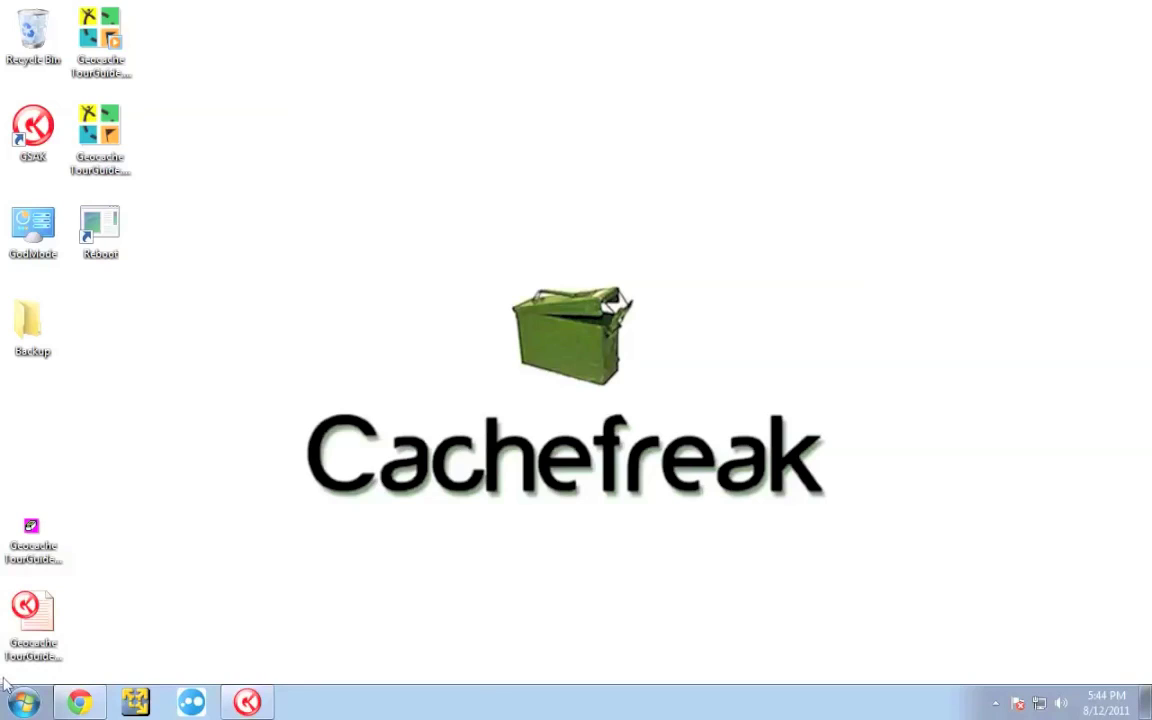
# - Switch to Chrome and review the My Finds section of the Your Pocket Queries page
pyautogui.click(74, 704)
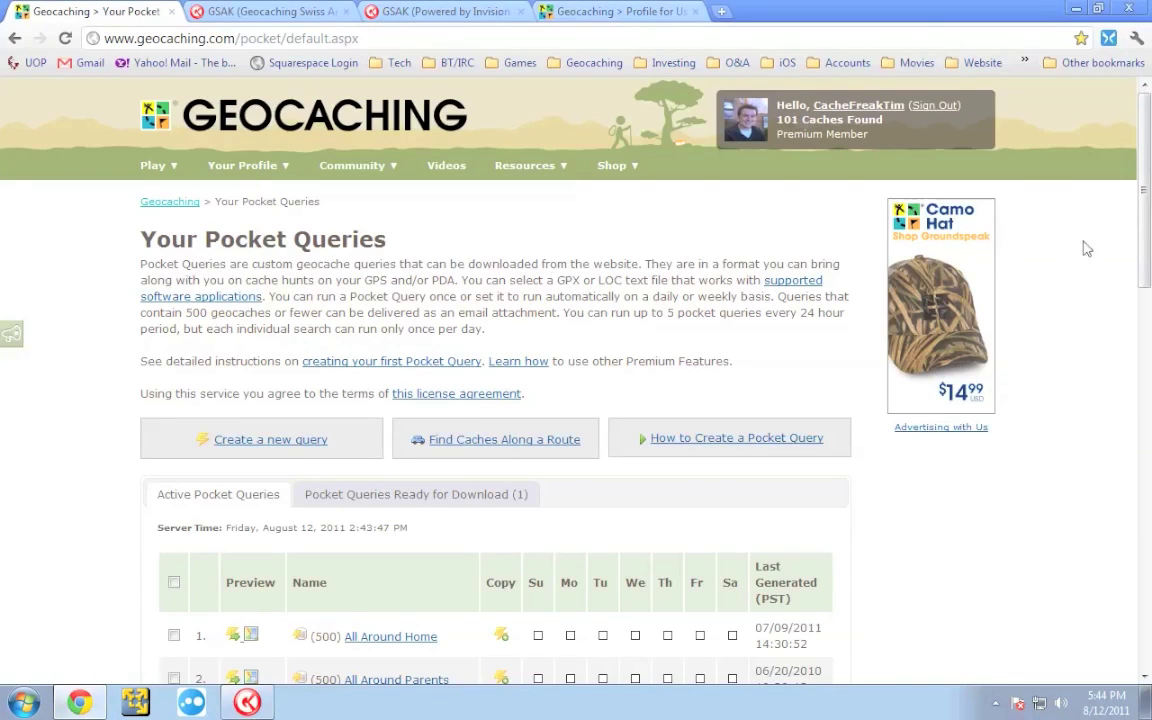
pyautogui.moveTo(1144, 244); pyautogui.dragTo(1145, 245)
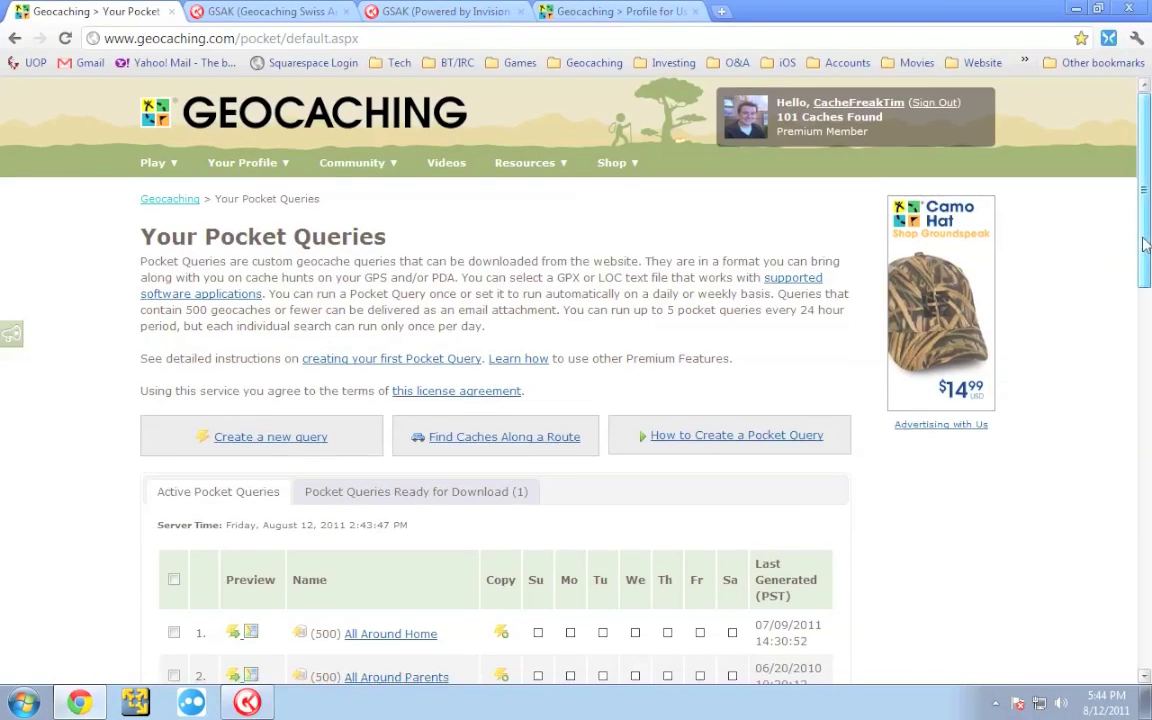
pyautogui.scroll(-1, 1145, 245)
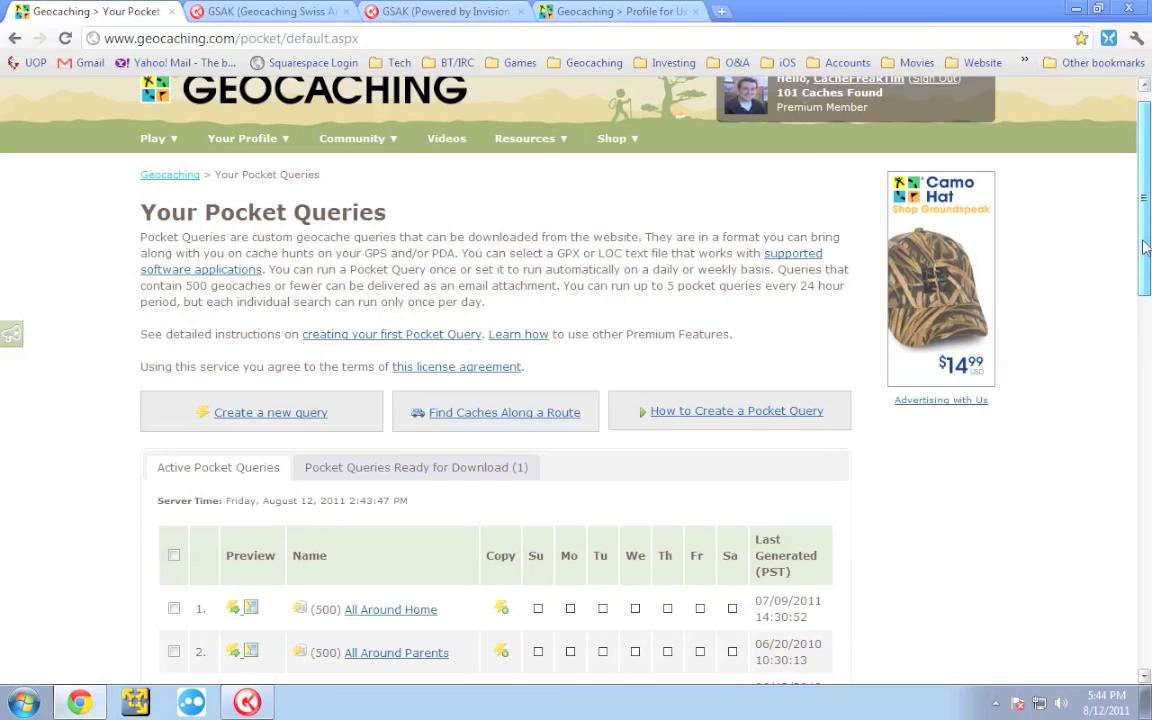
pyautogui.moveTo(1145, 245); pyautogui.dragTo(1121, 481)
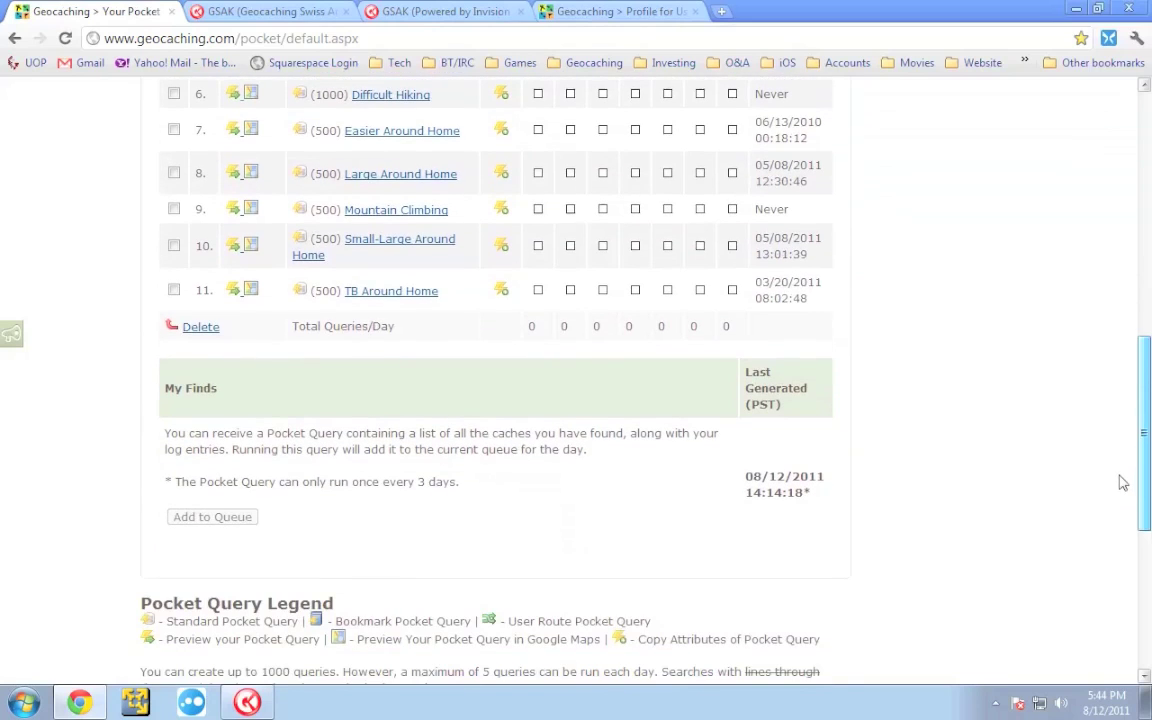
pyautogui.moveTo(163, 388); pyautogui.dragTo(221, 392)
pyautogui.click(221, 395)
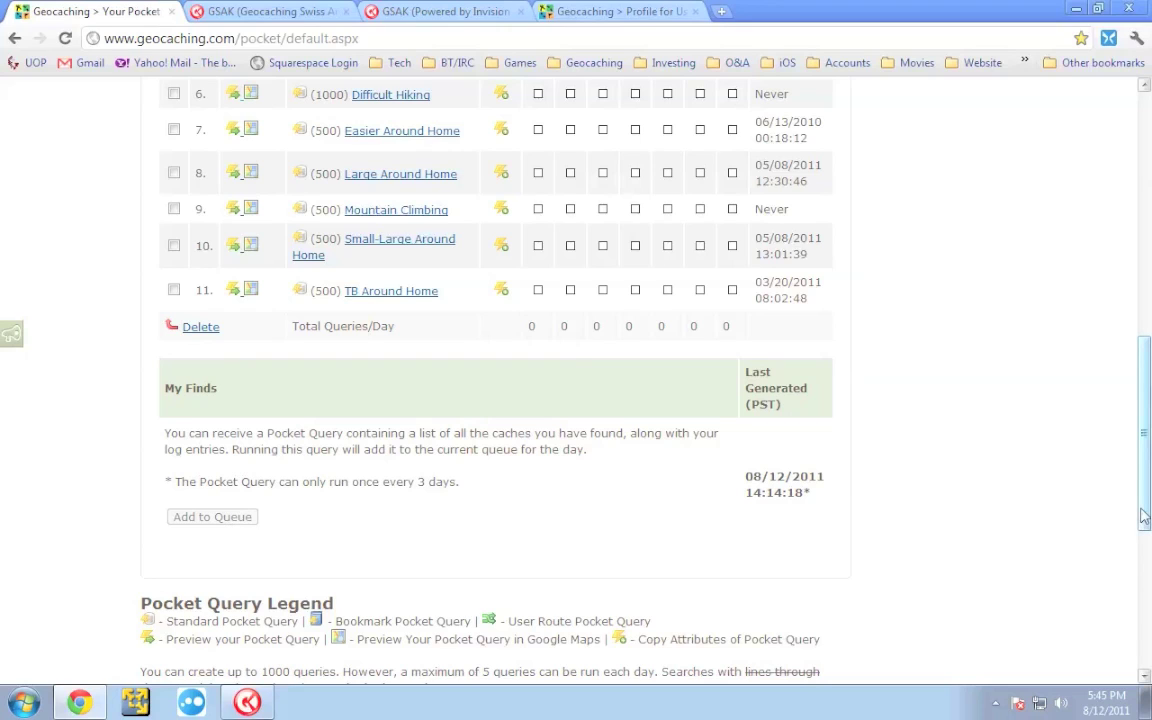
# - Download the My Finds Pocket Query from the queries ready for download and open the 3898033.zip archive
pyautogui.moveTo(1145, 517); pyautogui.dragTo(1145, 349)
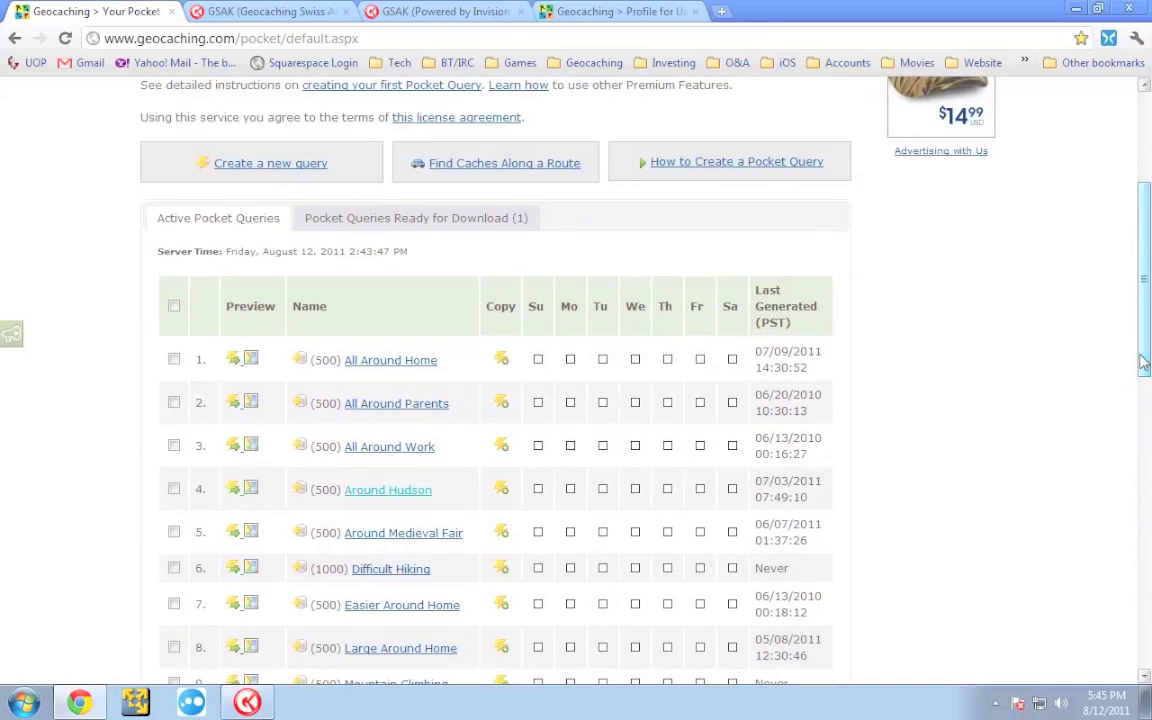
pyautogui.click(425, 219)
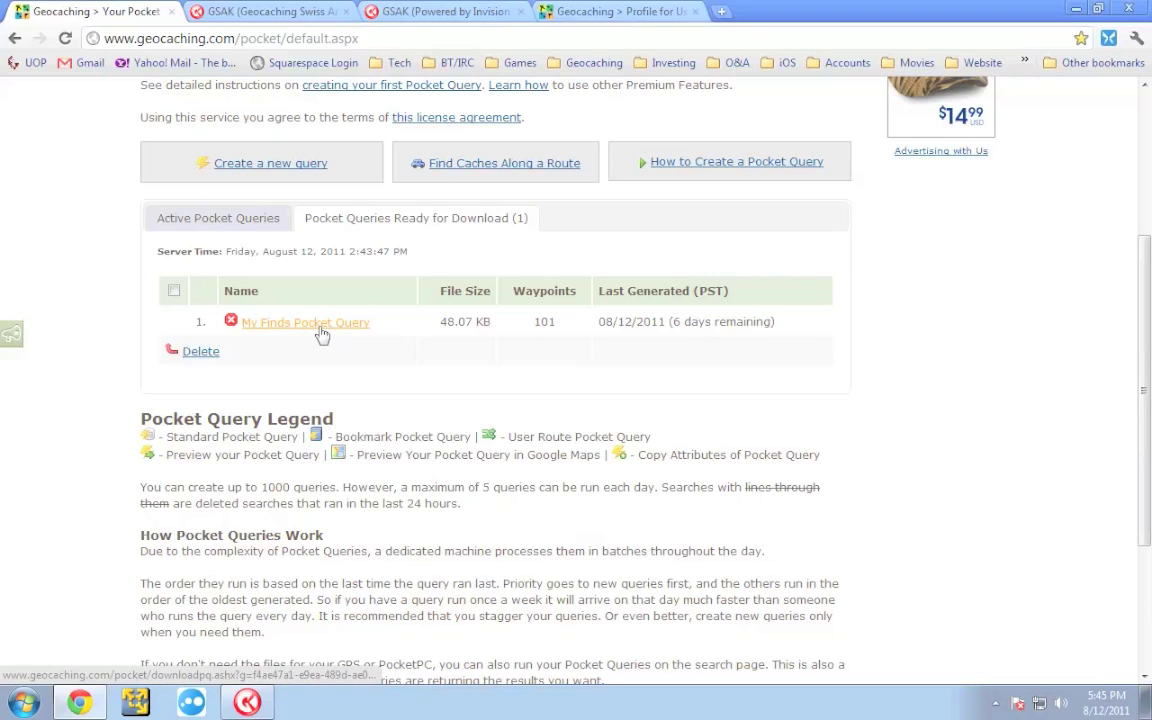
pyautogui.click(322, 334)
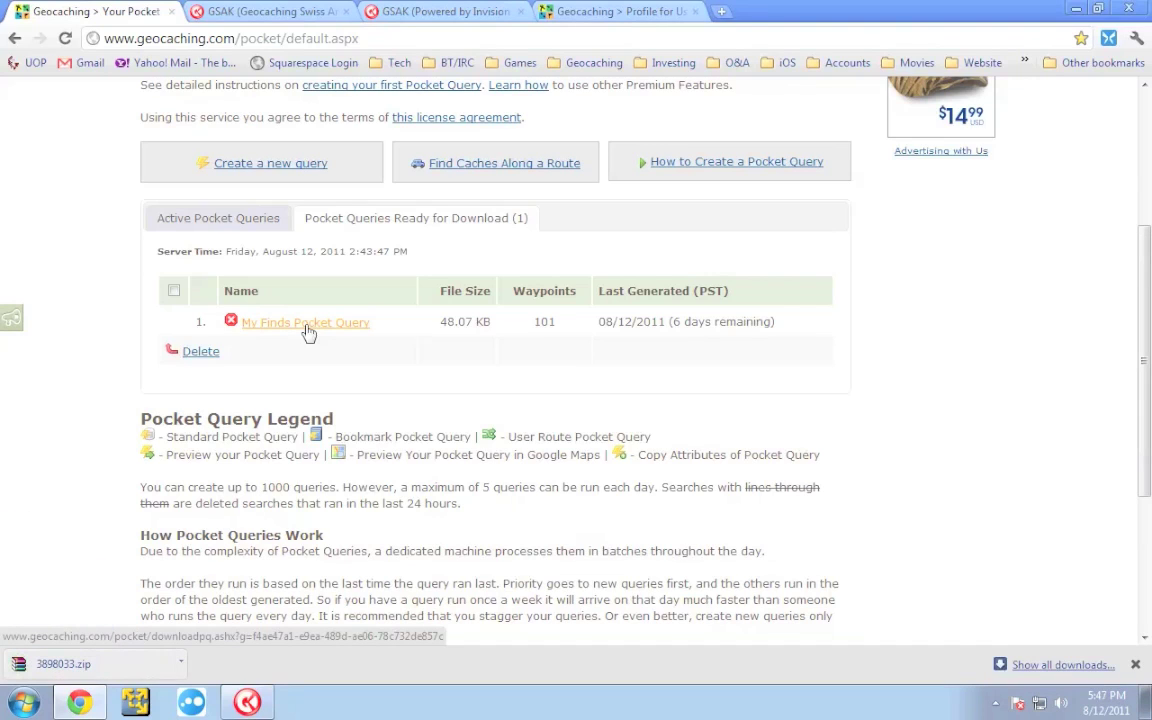
pyautogui.moveTo(50, 664); pyautogui.dragTo(80, 663)
pyautogui.click(90, 664)
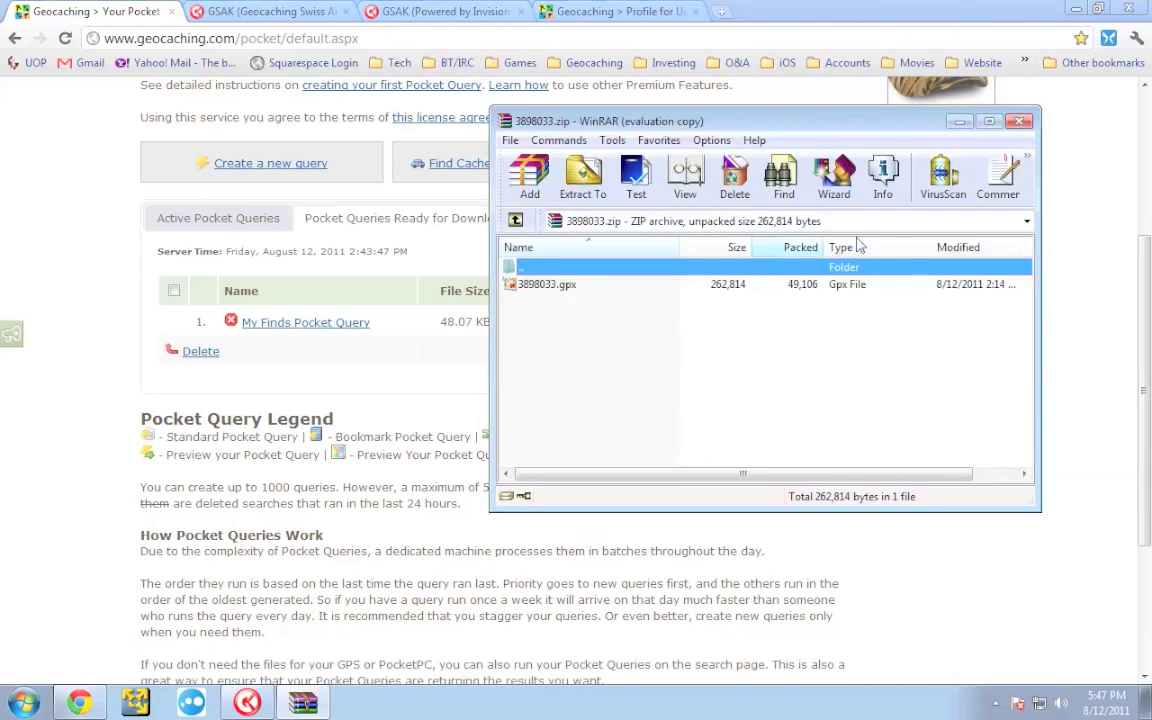
pyautogui.press('Escape')
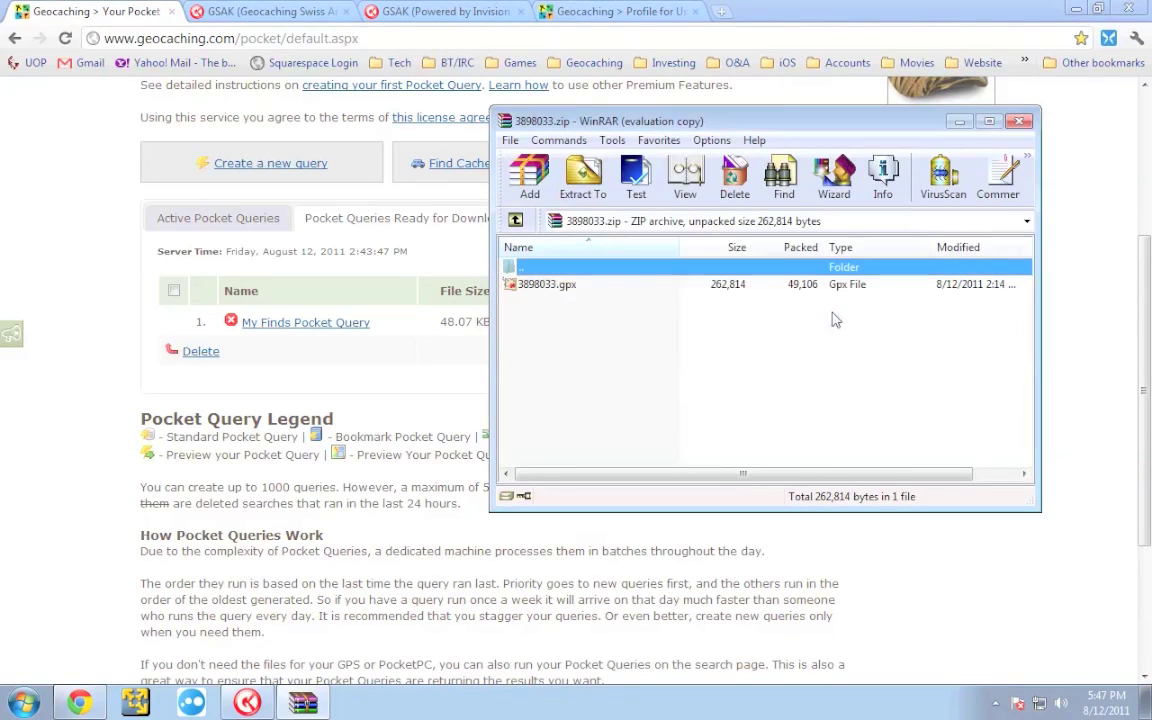
# - Load 3898033.gpx from the archive into GSAK's Default database using the default load options, and dismiss the load summary
pyautogui.click(510, 284)
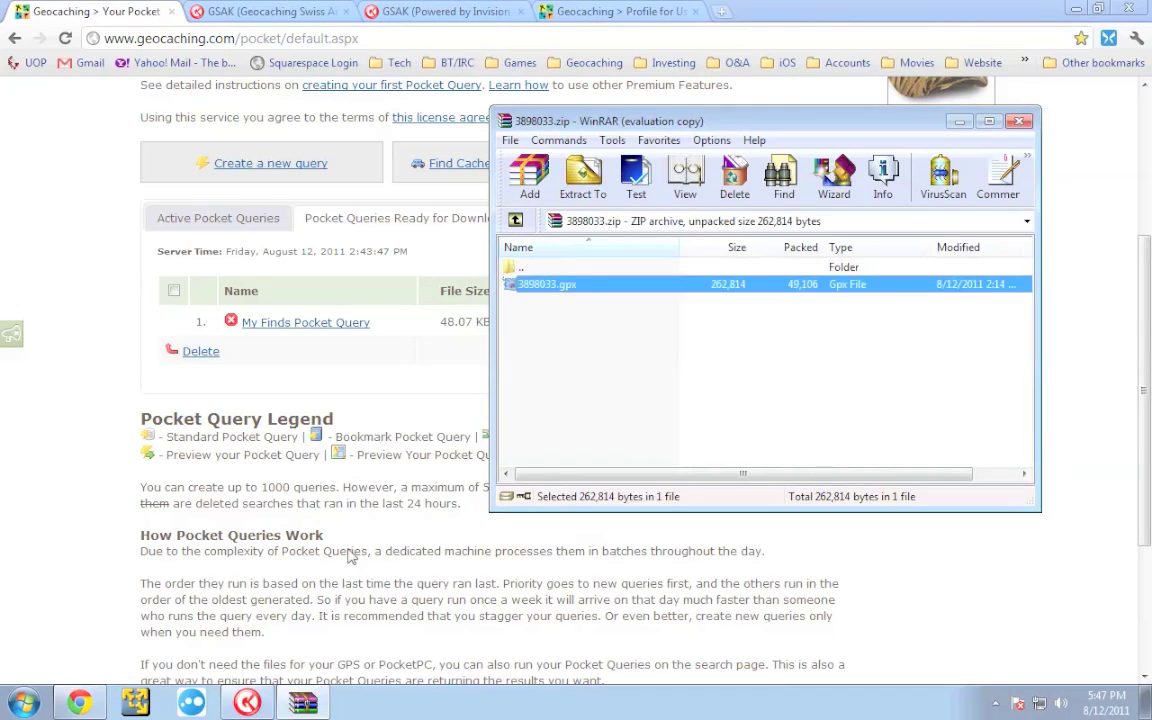
pyautogui.press('Return')
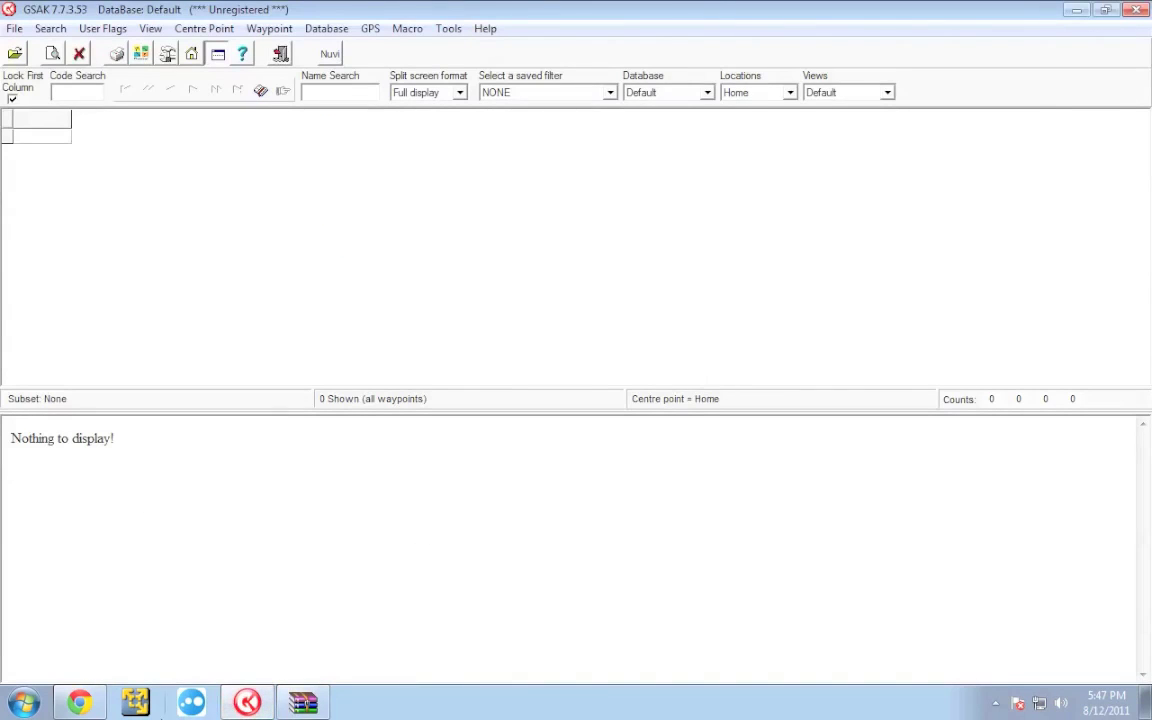
pyautogui.click(303, 702)
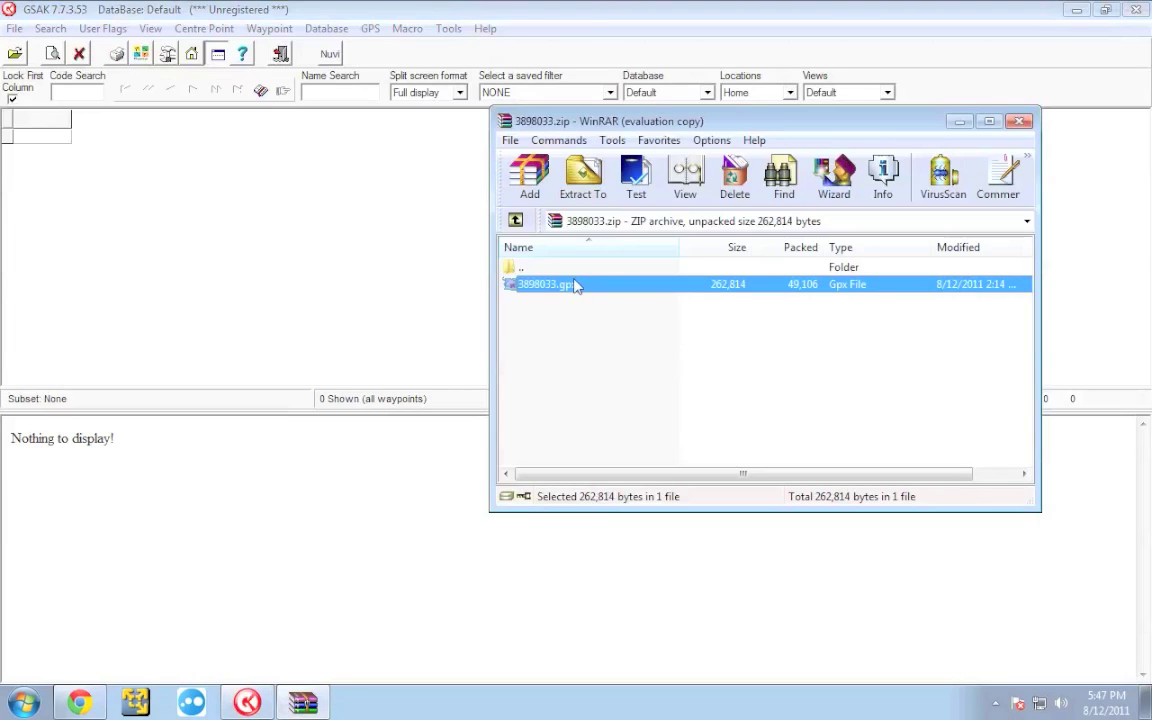
pyautogui.moveTo(575, 287); pyautogui.dragTo(347, 266)
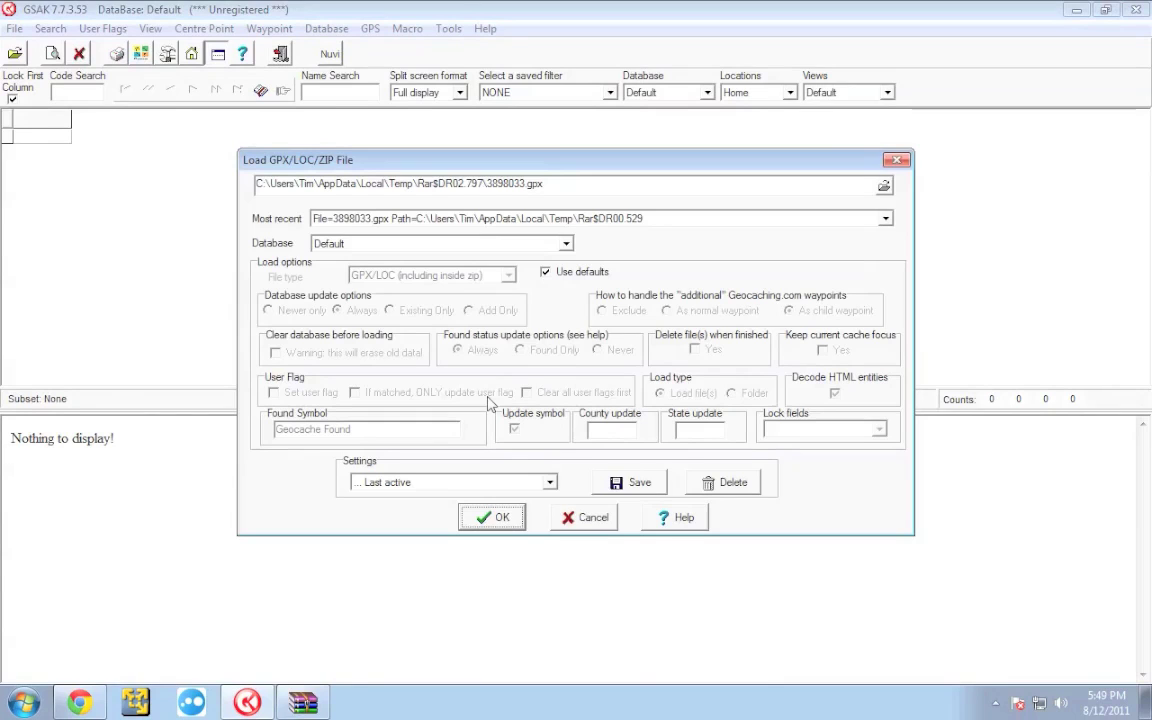
pyautogui.click(486, 516)
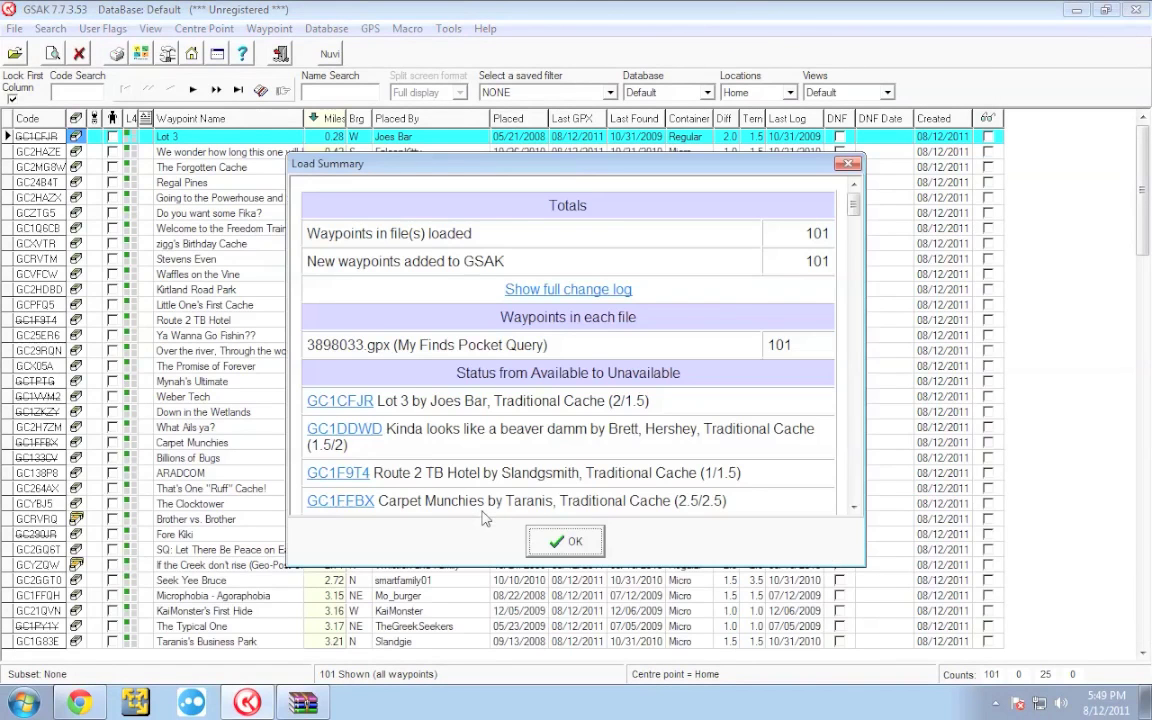
pyautogui.click(563, 542)
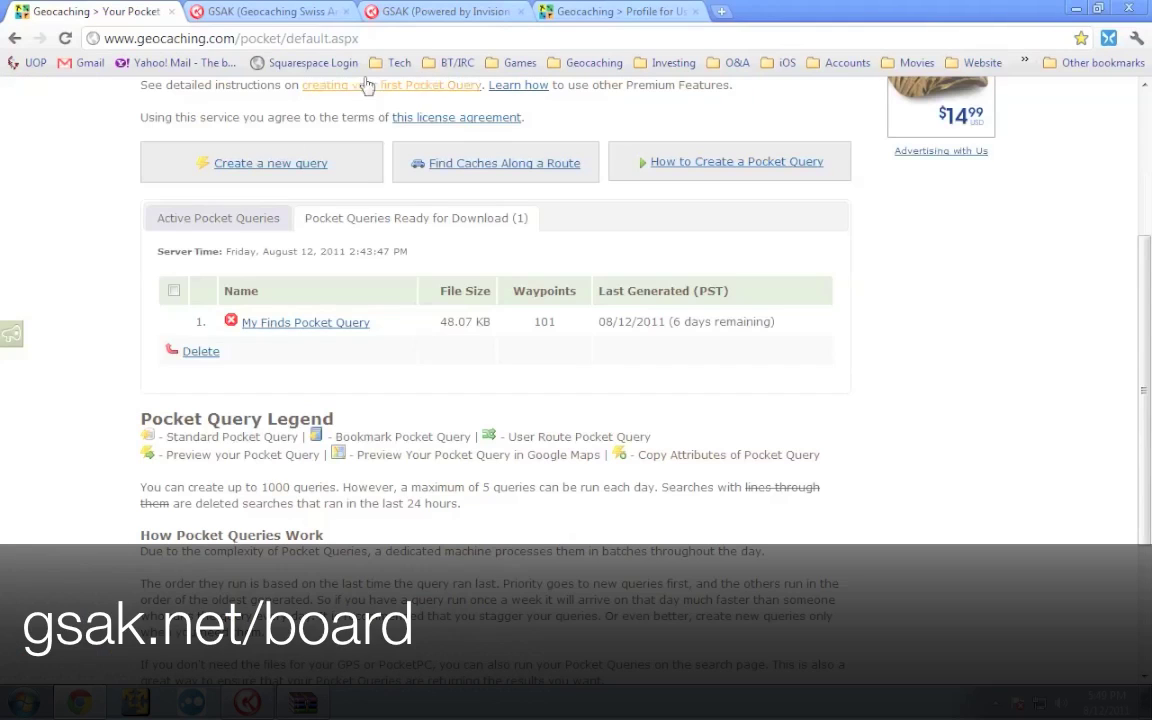
# - Switch to Chrome and open the newest release post of the All Purpose Statistics Generator in the GSAK forum's Find Stats Generator section
pyautogui.click(383, 14)
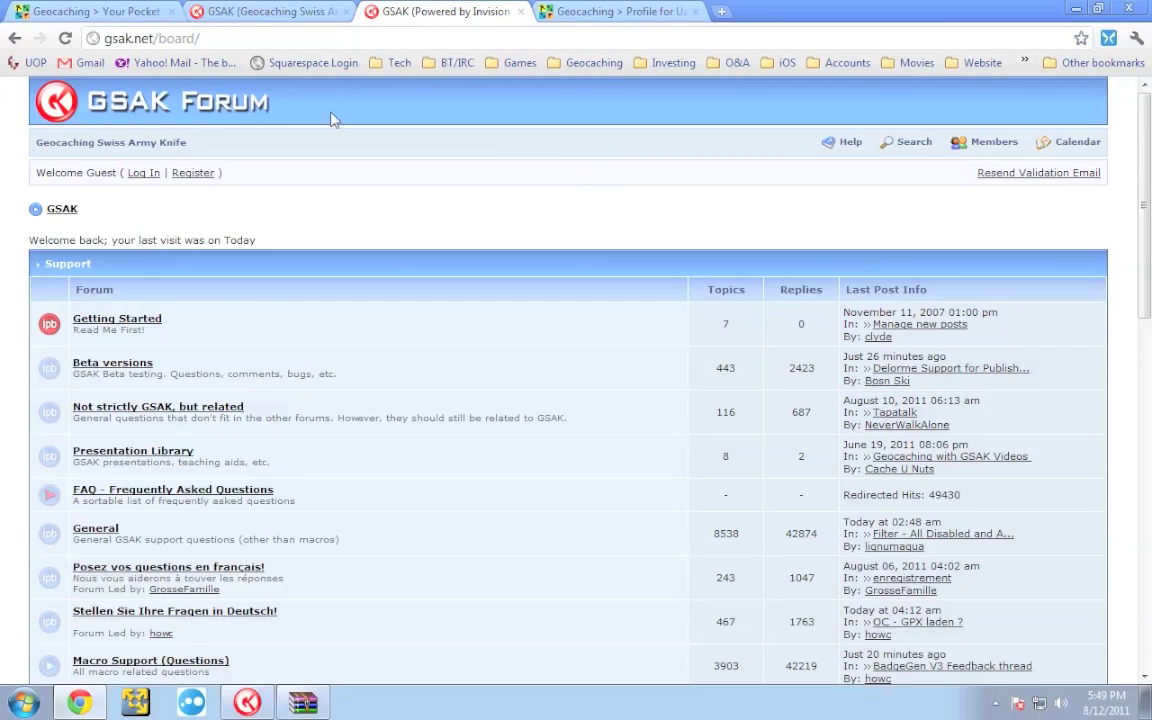
pyautogui.scroll(-5, 333, 119)
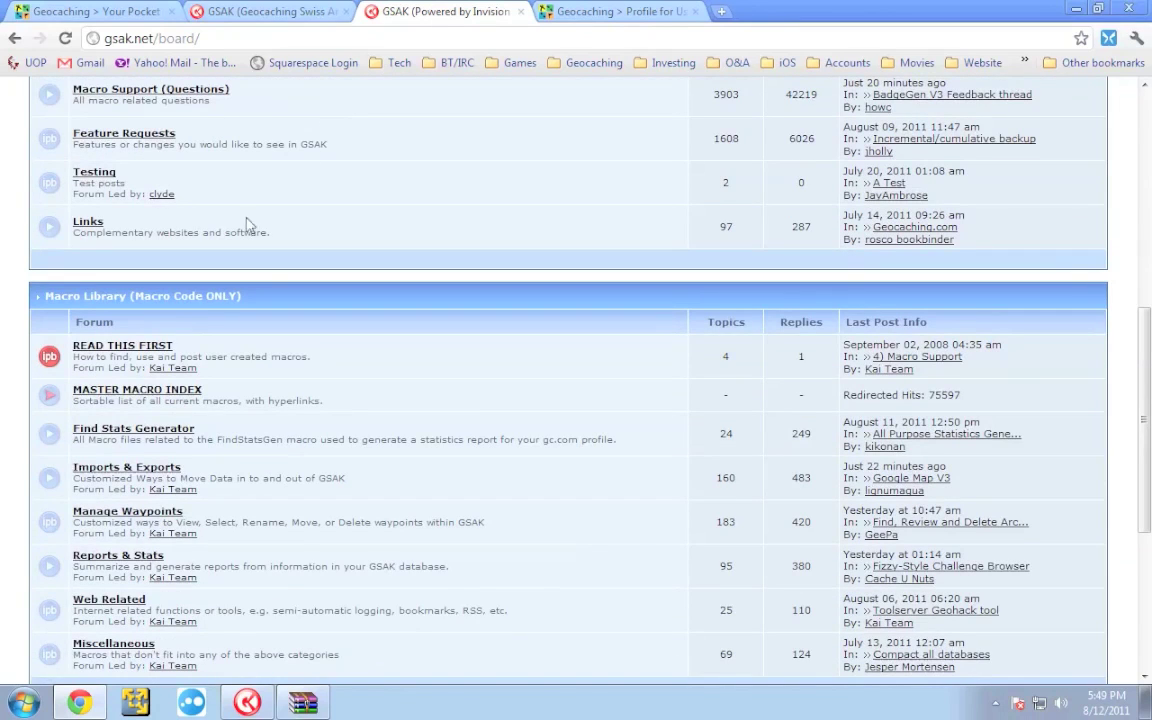
pyautogui.click(114, 433)
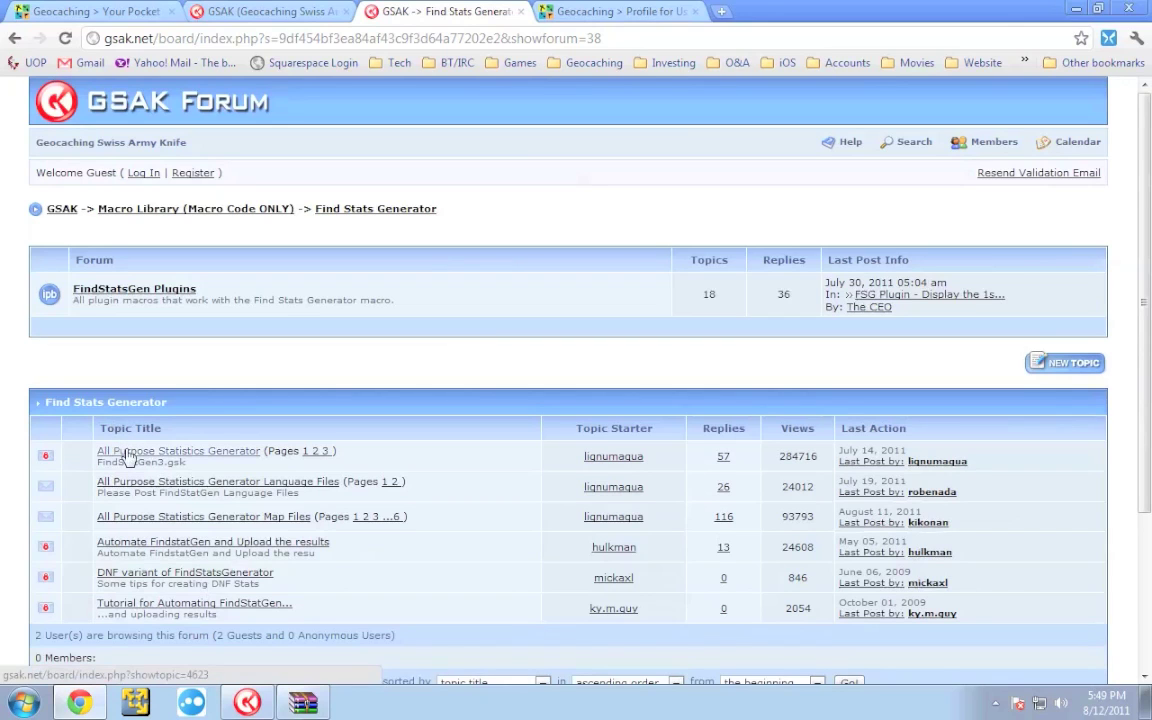
pyautogui.click(207, 455)
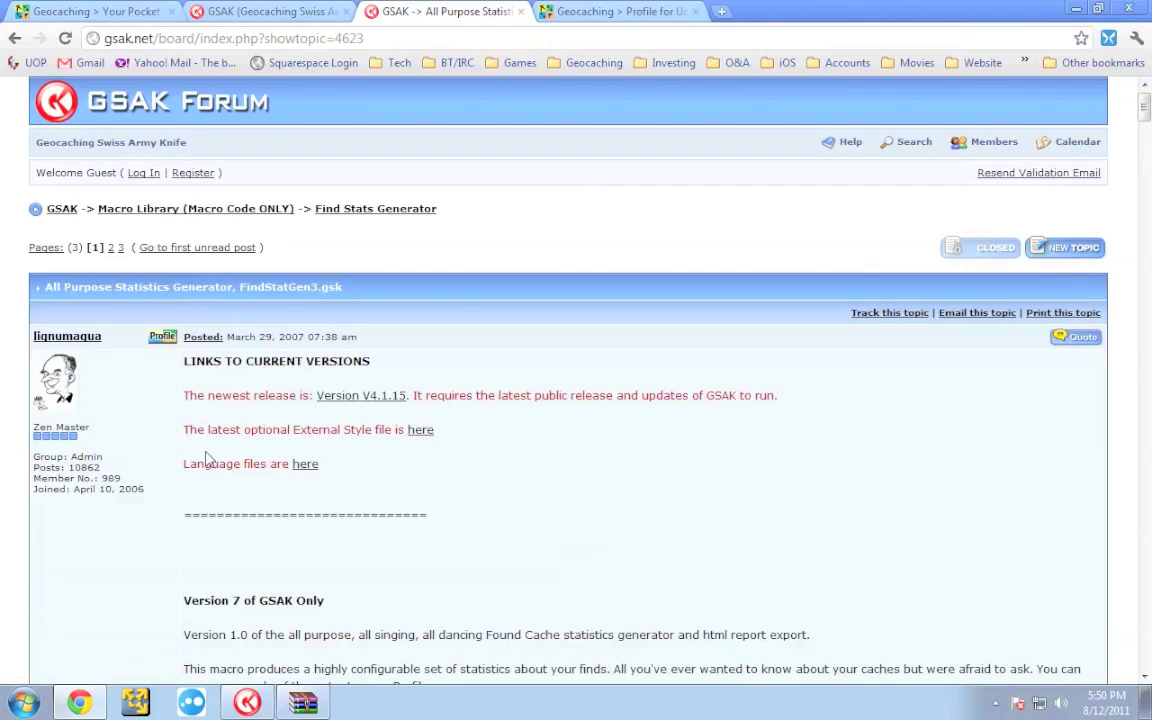
pyautogui.click(353, 401)
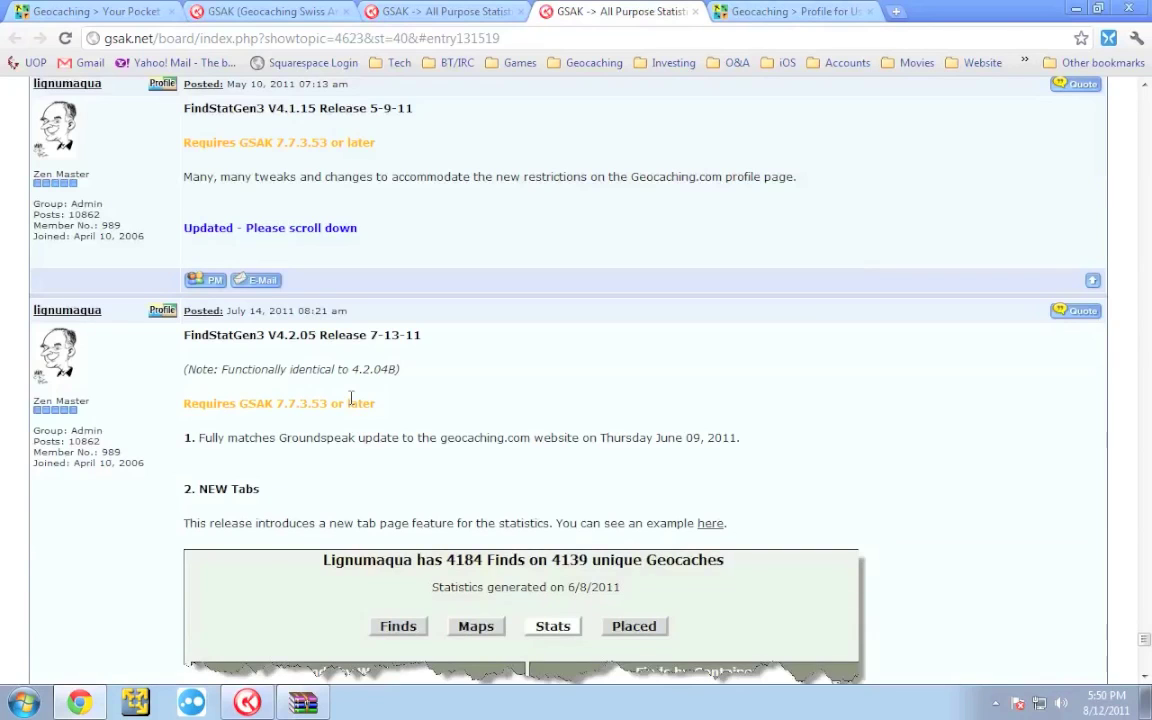
# - Download the FindStatGen3.gsk attachment from the V4.2.05 post and install the macro in GSAK
pyautogui.scroll(-10, 351, 399)
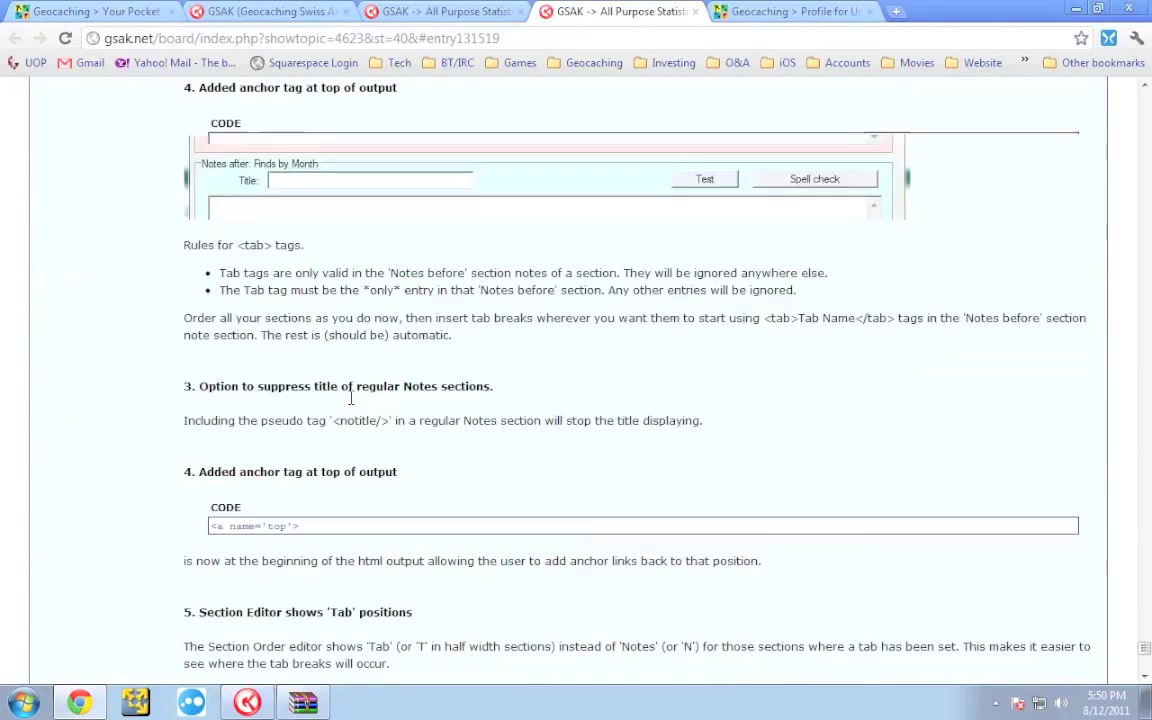
pyautogui.scroll(-15, 351, 399)
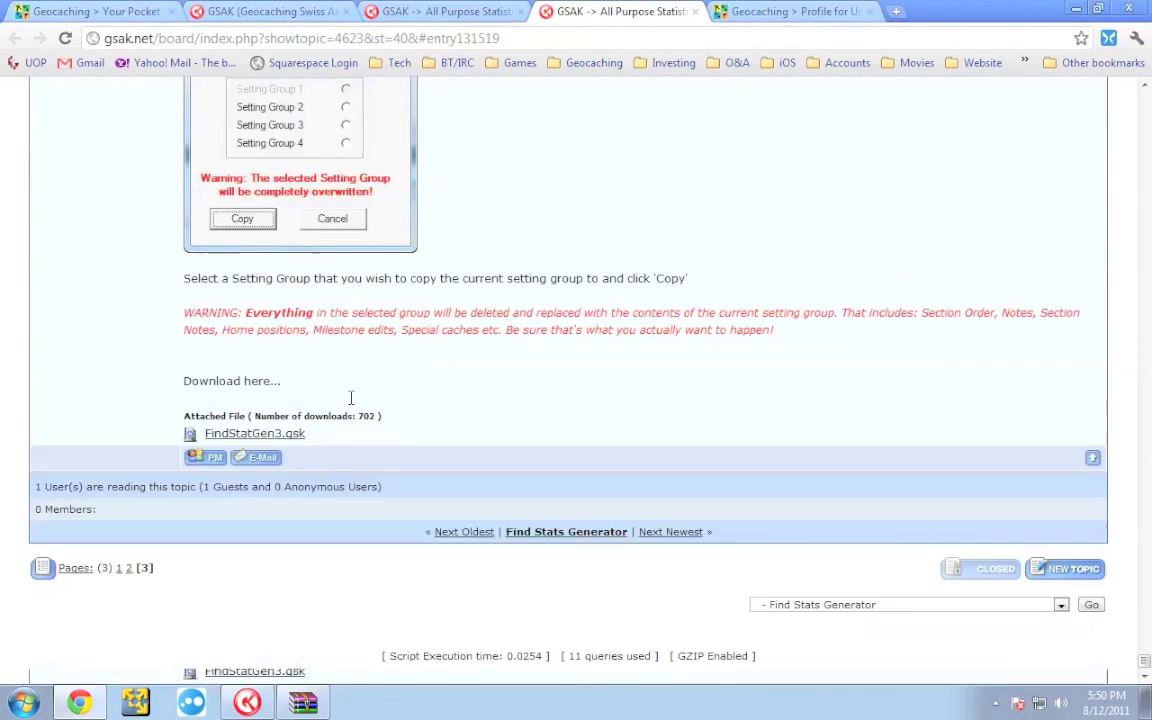
pyautogui.click(279, 438)
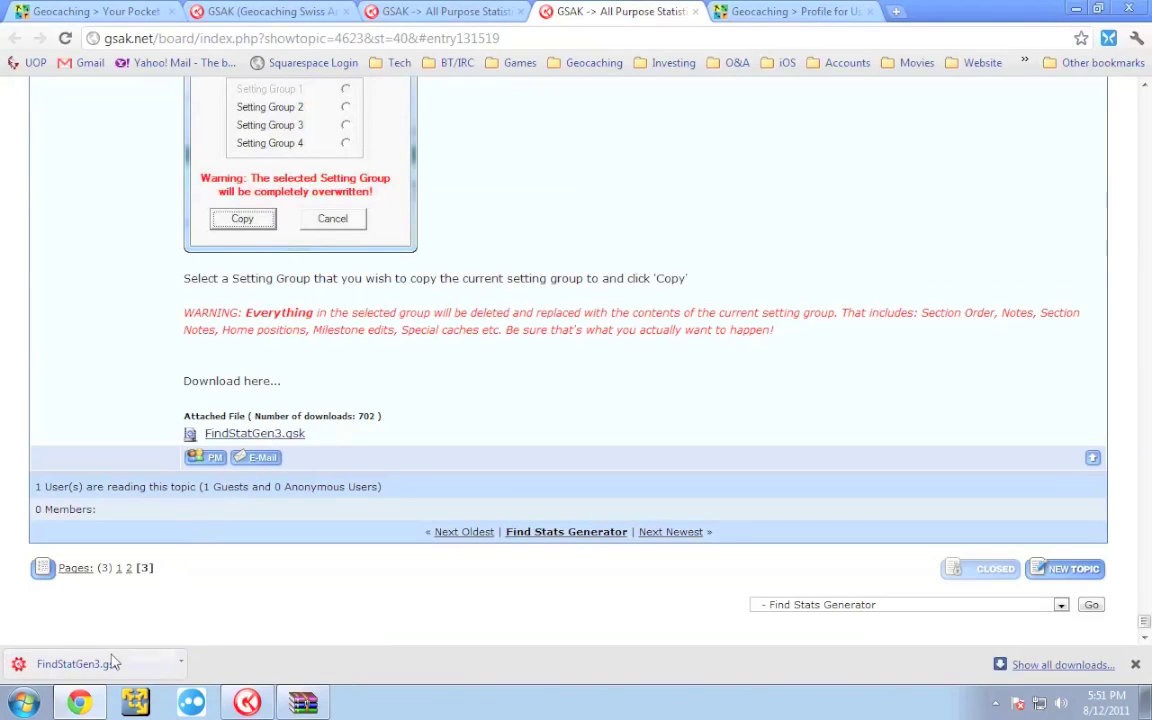
pyautogui.click(113, 663)
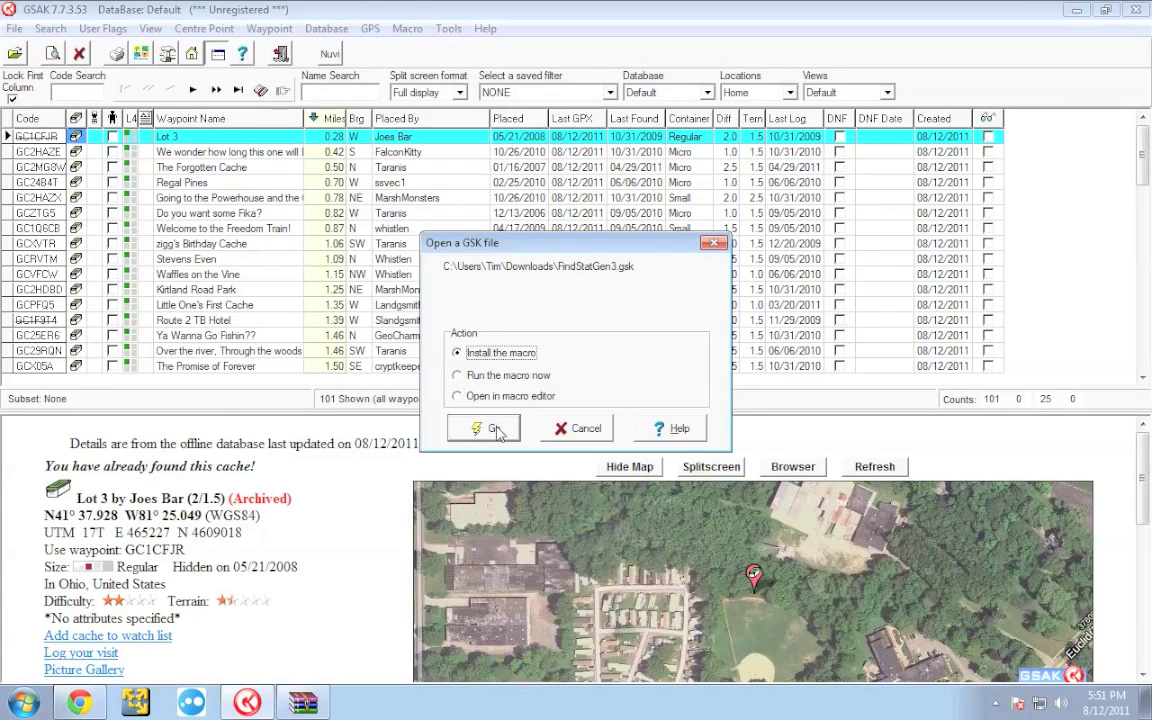
pyautogui.click(495, 429)
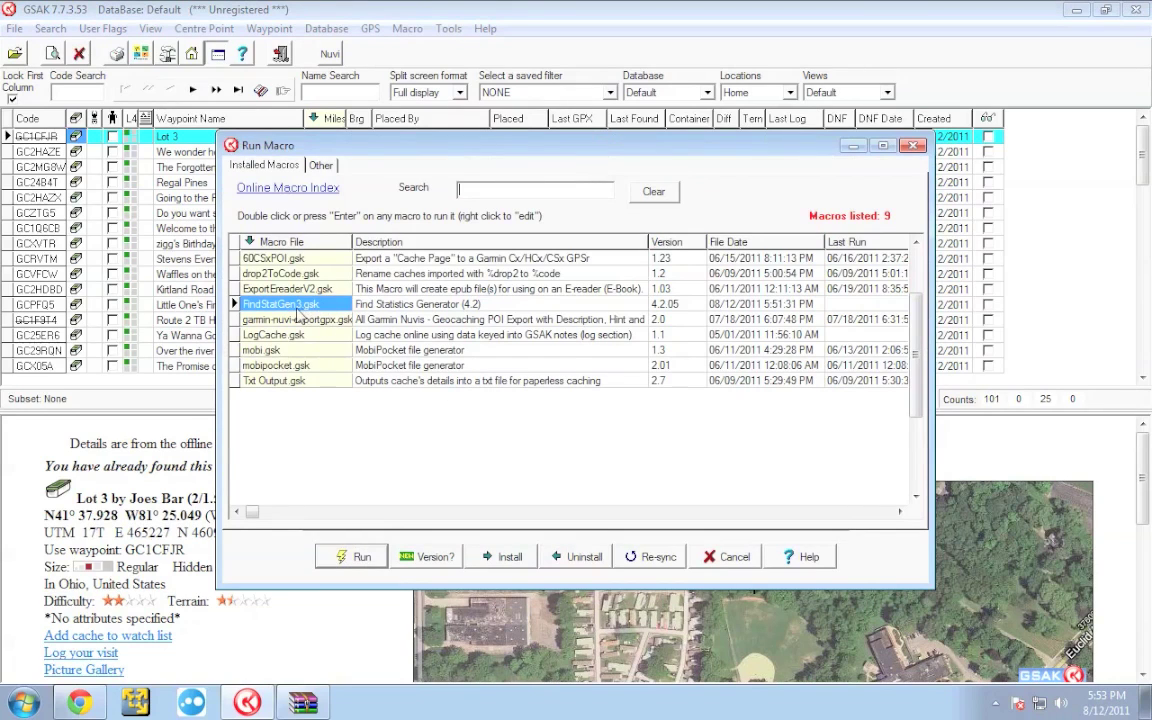
# - Run the FindStatGen3.gsk macro and generate the find statistics HTML report from the Default database for the geocaching user name
pyautogui.click(352, 557)
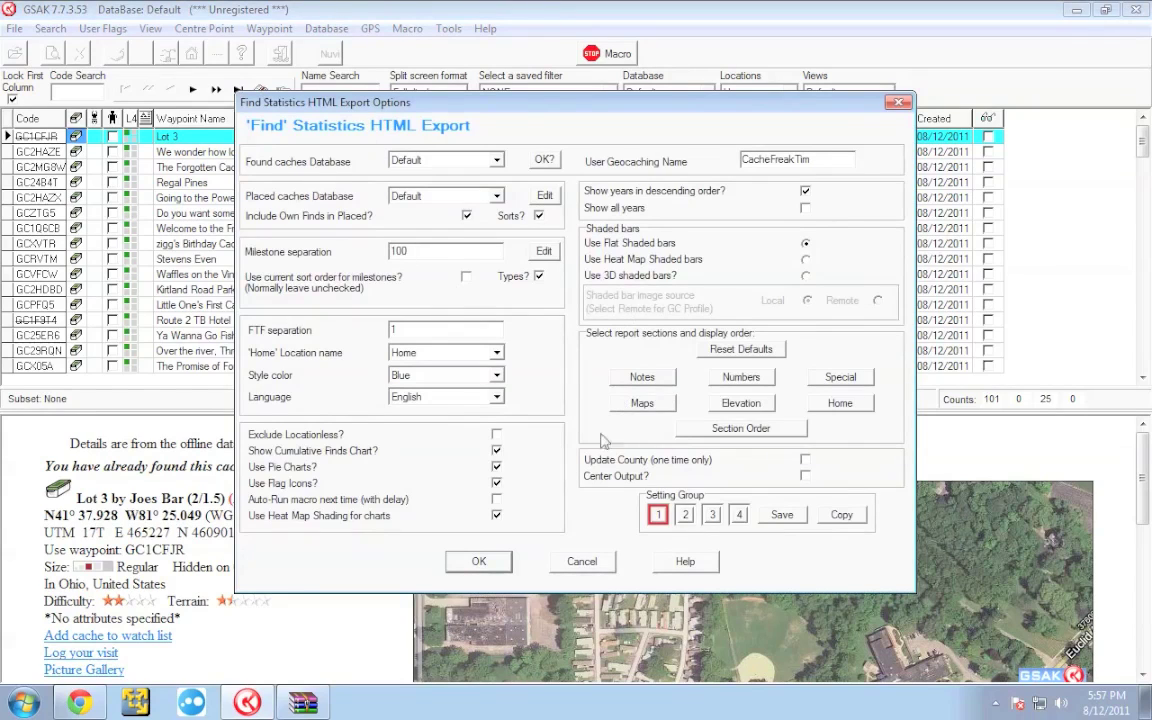
pyautogui.doubleClick(783, 155)
pyautogui.click(479, 561)
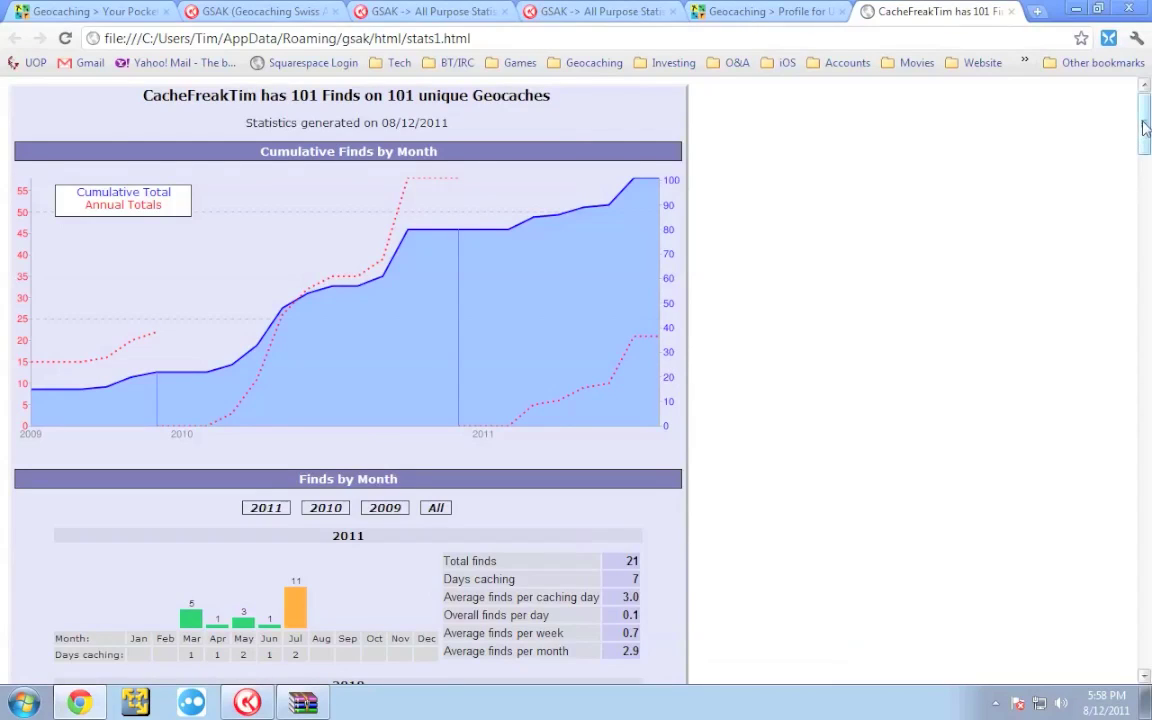
# - Examine the generated statistics report from the monthly finds charts through the Some Numbers section
pyautogui.moveTo(1146, 127); pyautogui.dragTo(1138, 162)
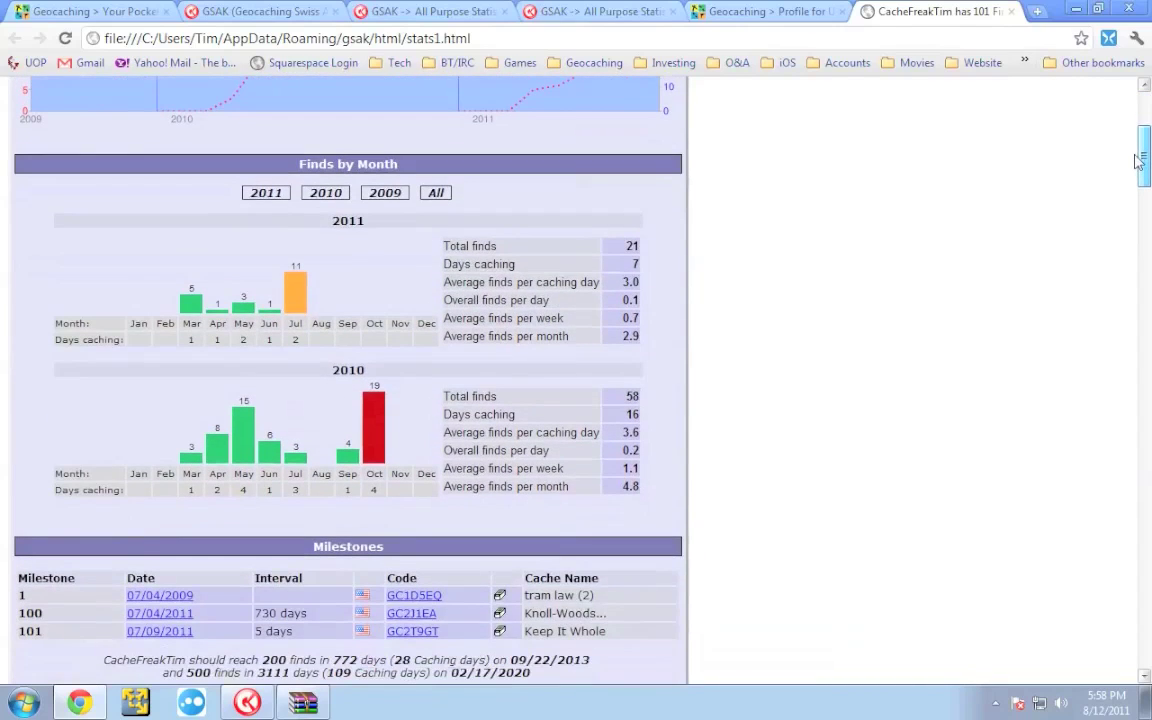
pyautogui.moveTo(1138, 162); pyautogui.dragTo(1131, 210)
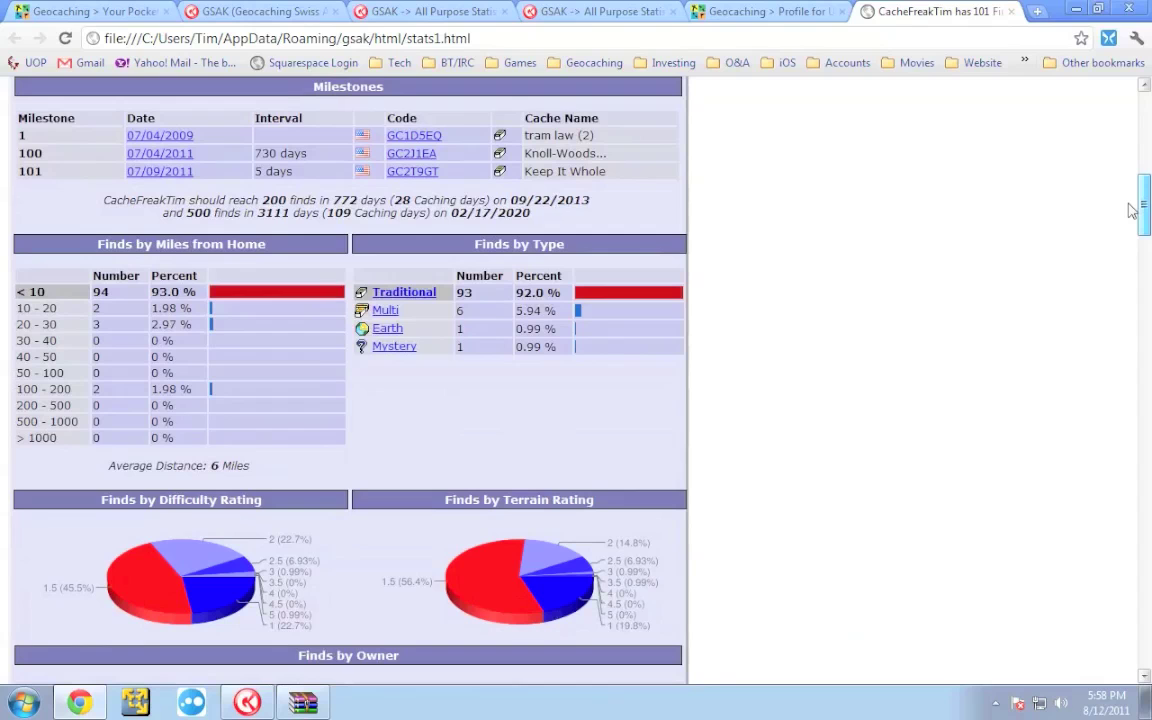
pyautogui.moveTo(1131, 210); pyautogui.dragTo(1060, 578)
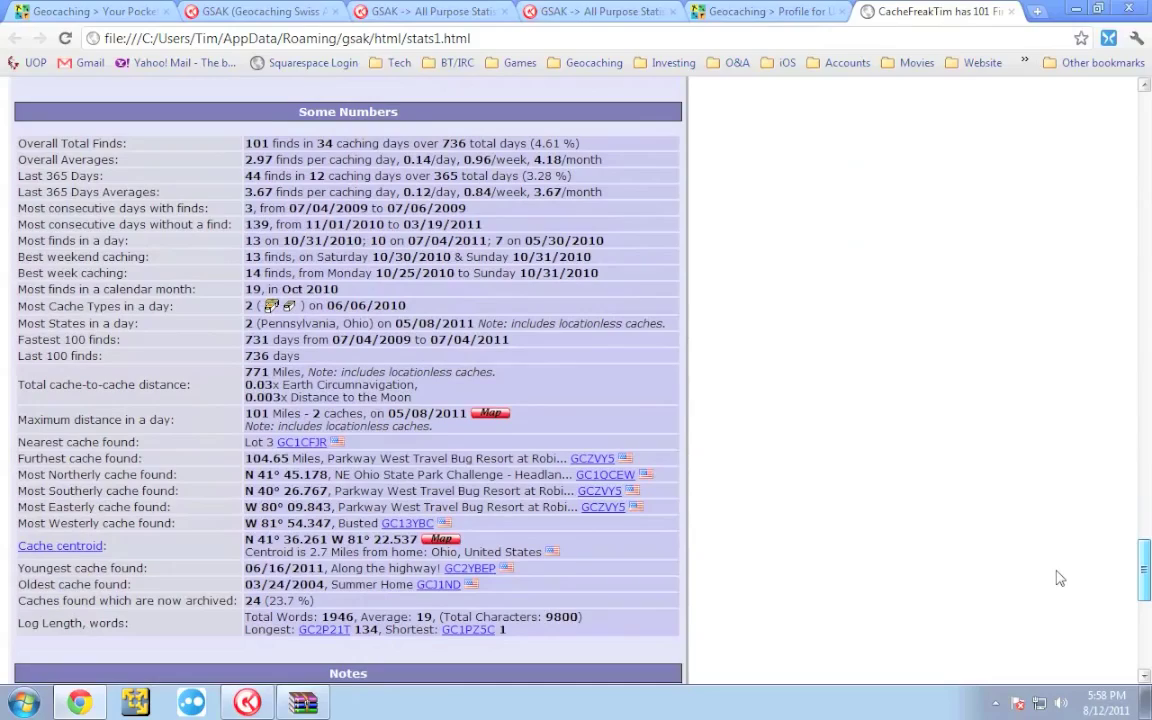
pyautogui.moveTo(1060, 578); pyautogui.dragTo(1122, 113)
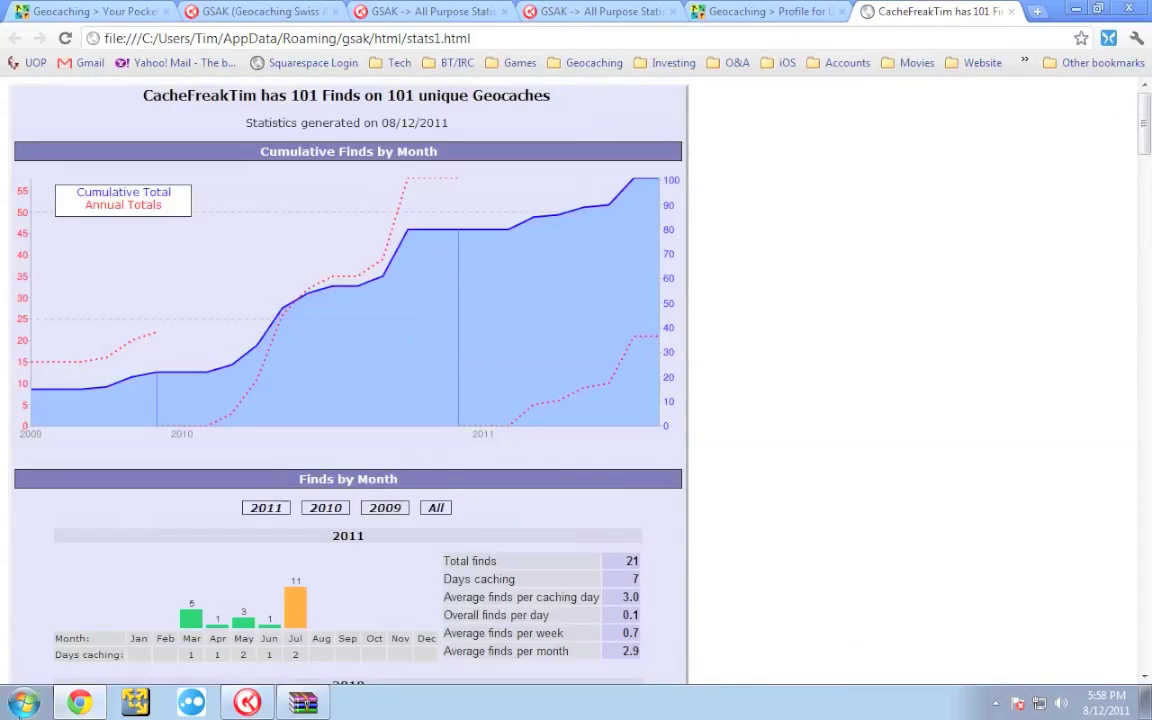
# - Find Notepad among the installed programs and open it with a blank document
pyautogui.press('super')
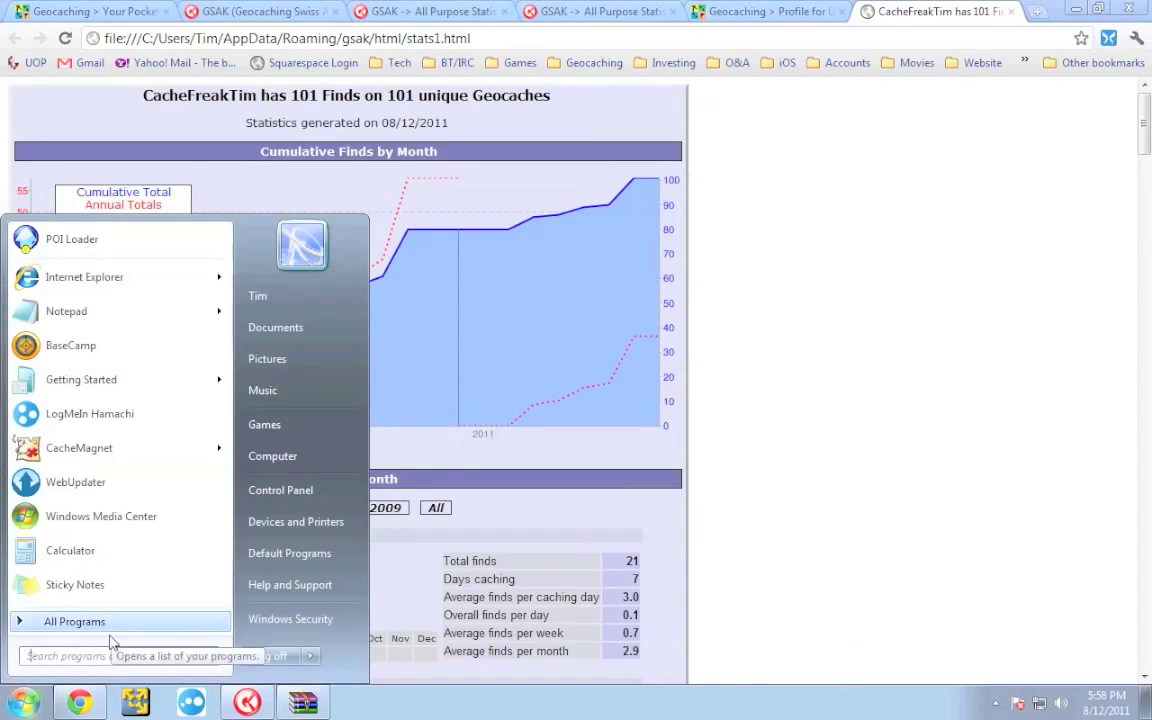
pyautogui.write('notepad')
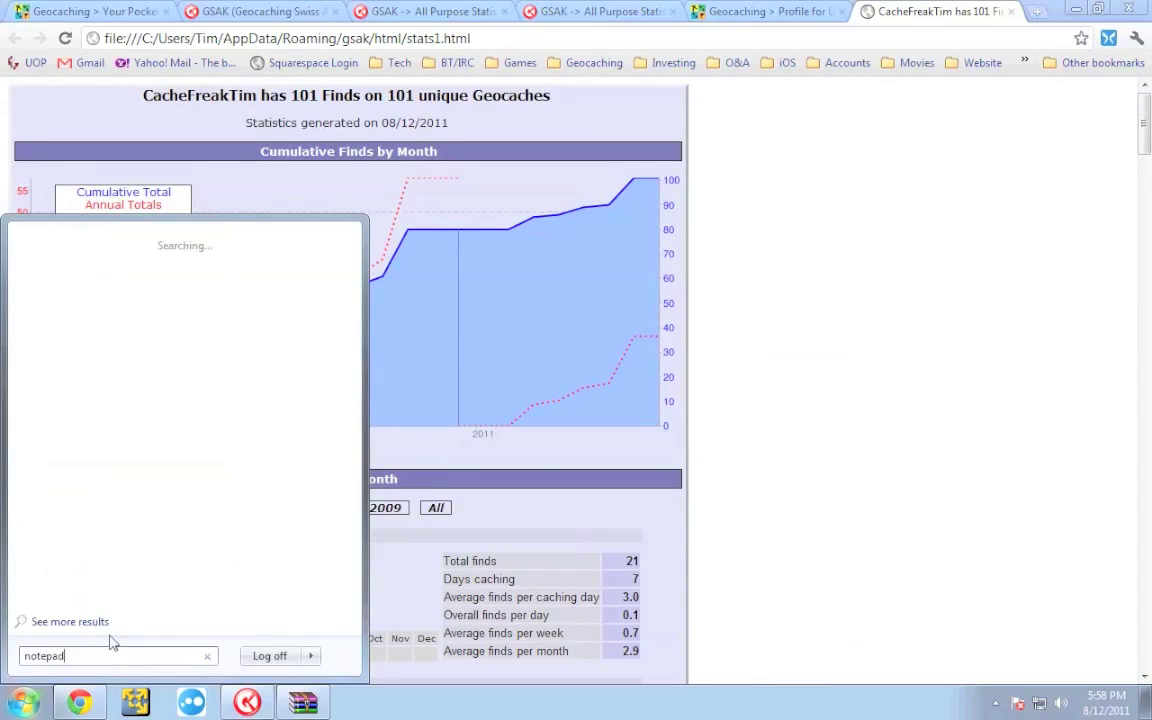
pyautogui.press('Return')
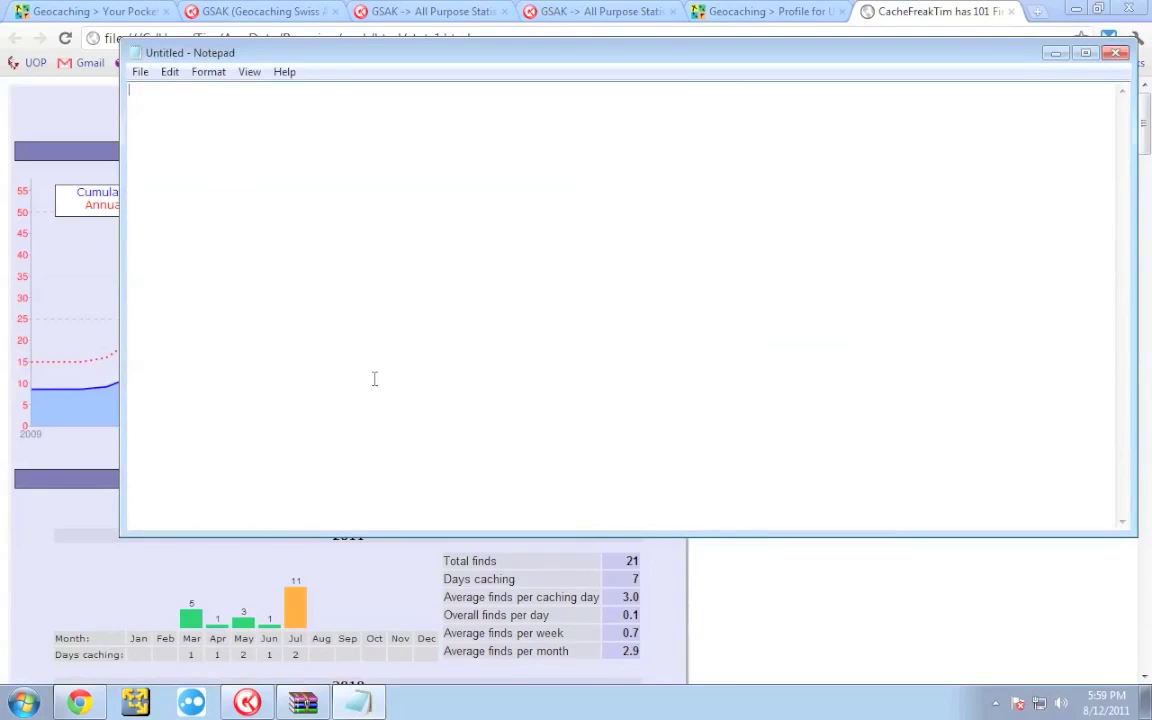
# - Paste the copied statistics HTML code into the blank Notepad document
pyautogui.rightClick(374, 379)
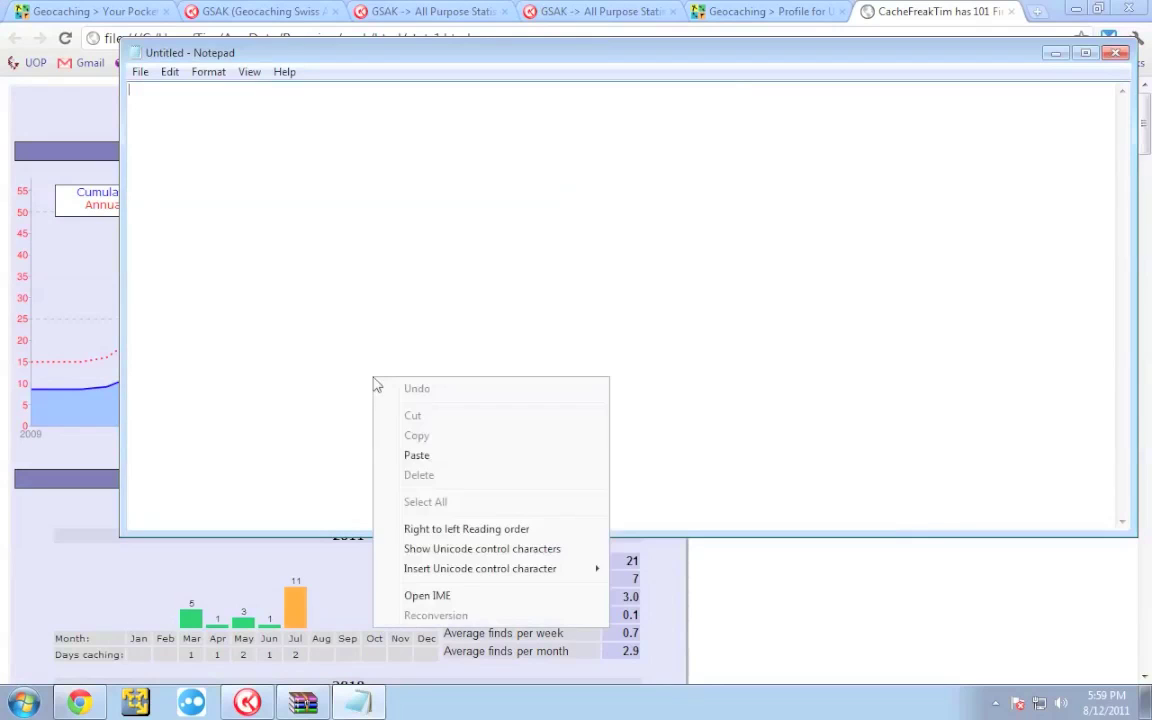
pyautogui.click(417, 455)
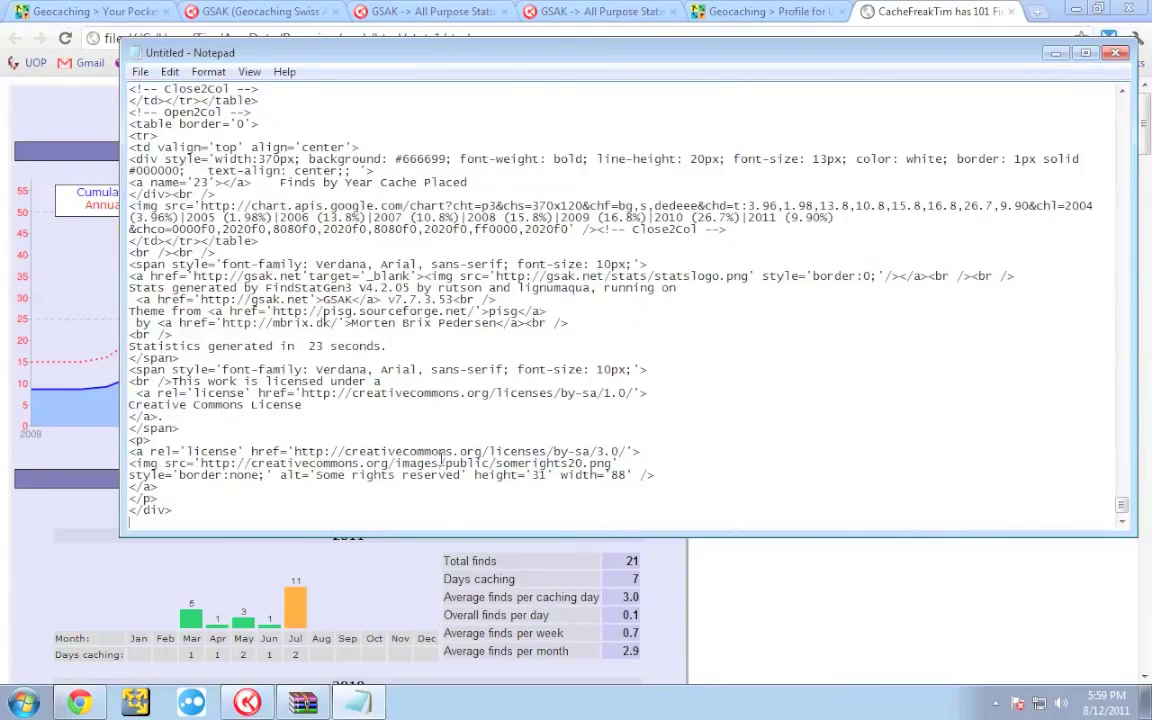
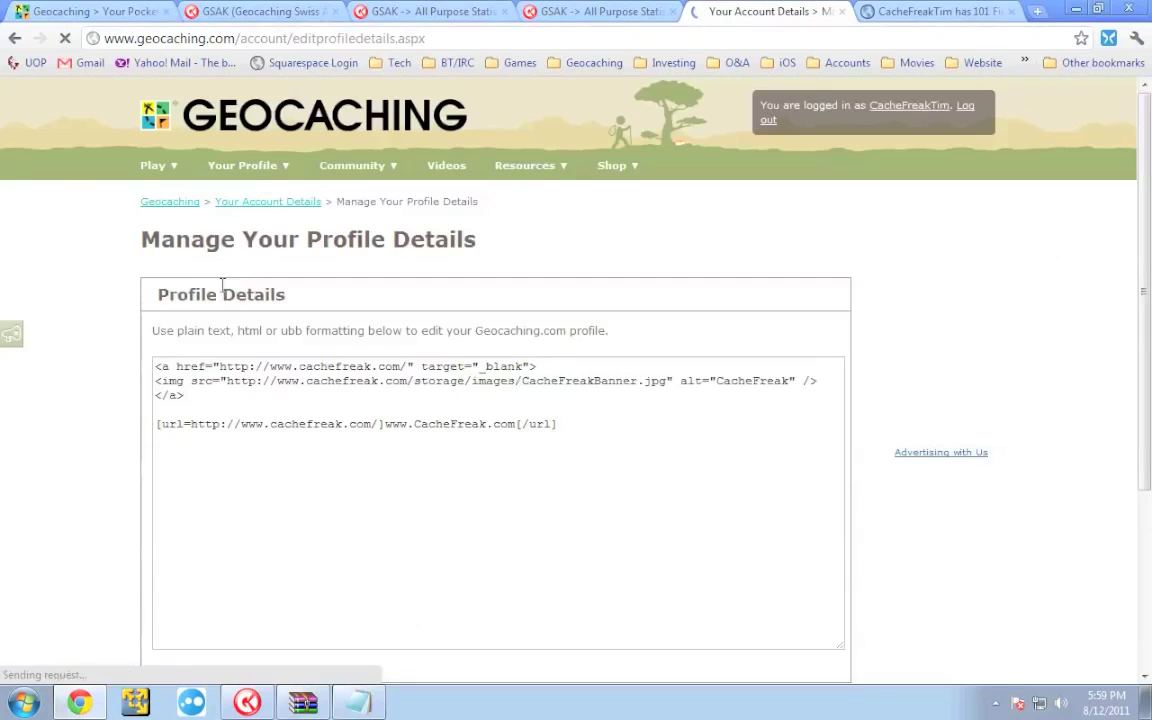
# - Insert five blank lines above the existing banner code in the geocaching.com Profile Details text
pyautogui.click(155, 366)
pyautogui.press('Return')
pyautogui.press('Return')
pyautogui.press('Return')
pyautogui.press('Return')
pyautogui.press('Return')
pyautogui.press('Up')
pyautogui.press('Up')
# - Paste the statistics HTML code at the very start of the Profile Details text and save the profile changes
pyautogui.click(157, 366)
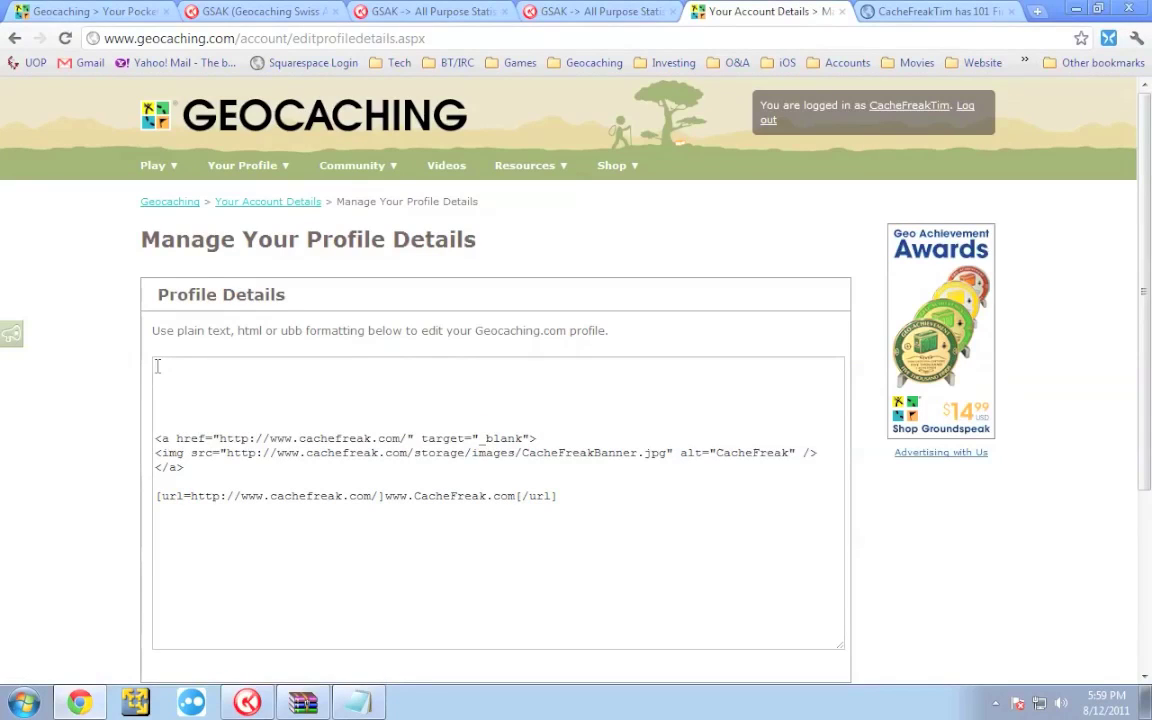
pyautogui.rightClick(157, 368)
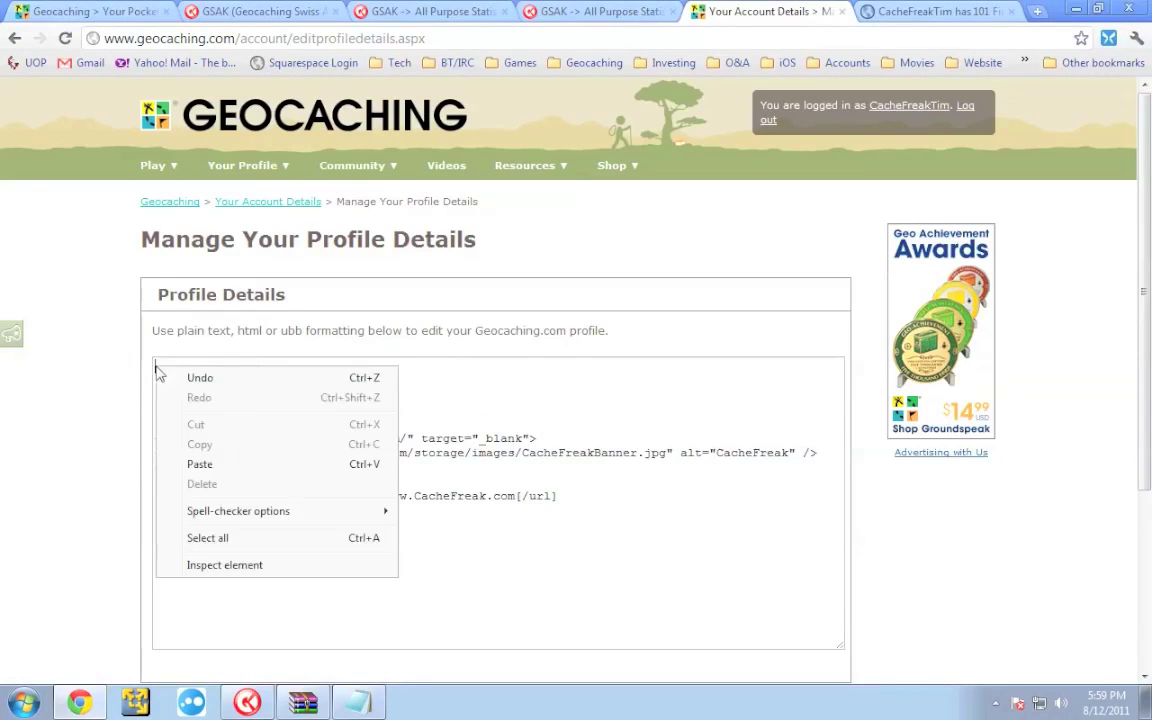
pyautogui.click(222, 466)
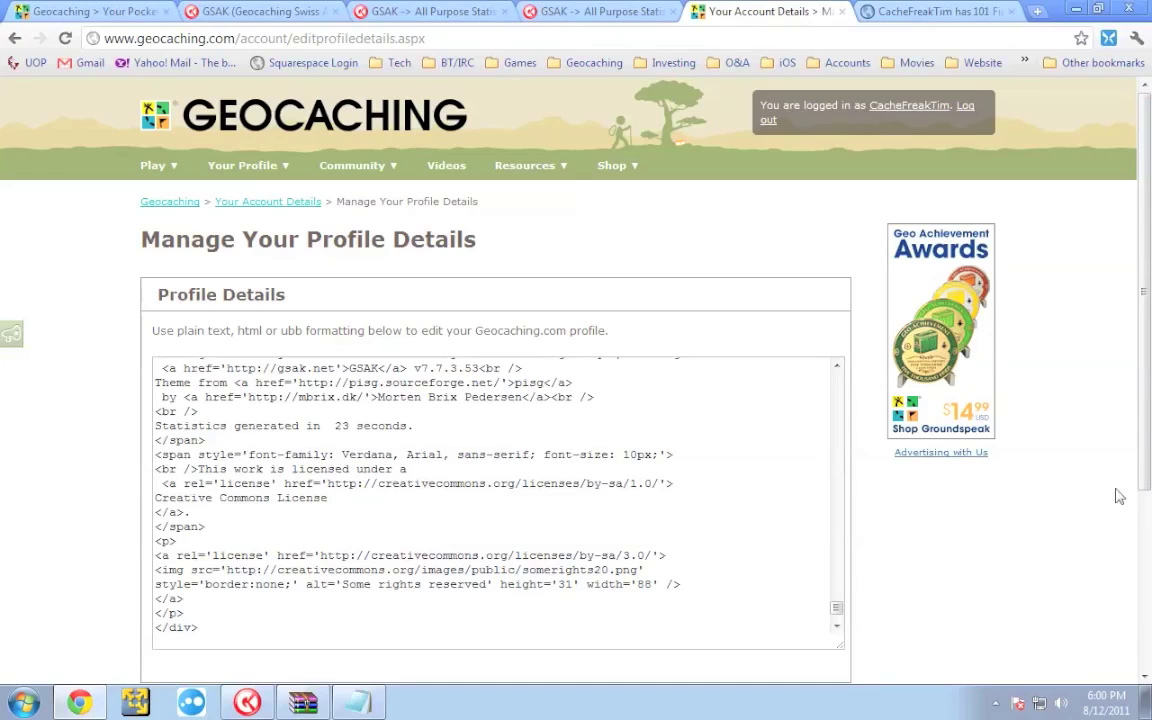
pyautogui.scroll(-3, 672, 576)
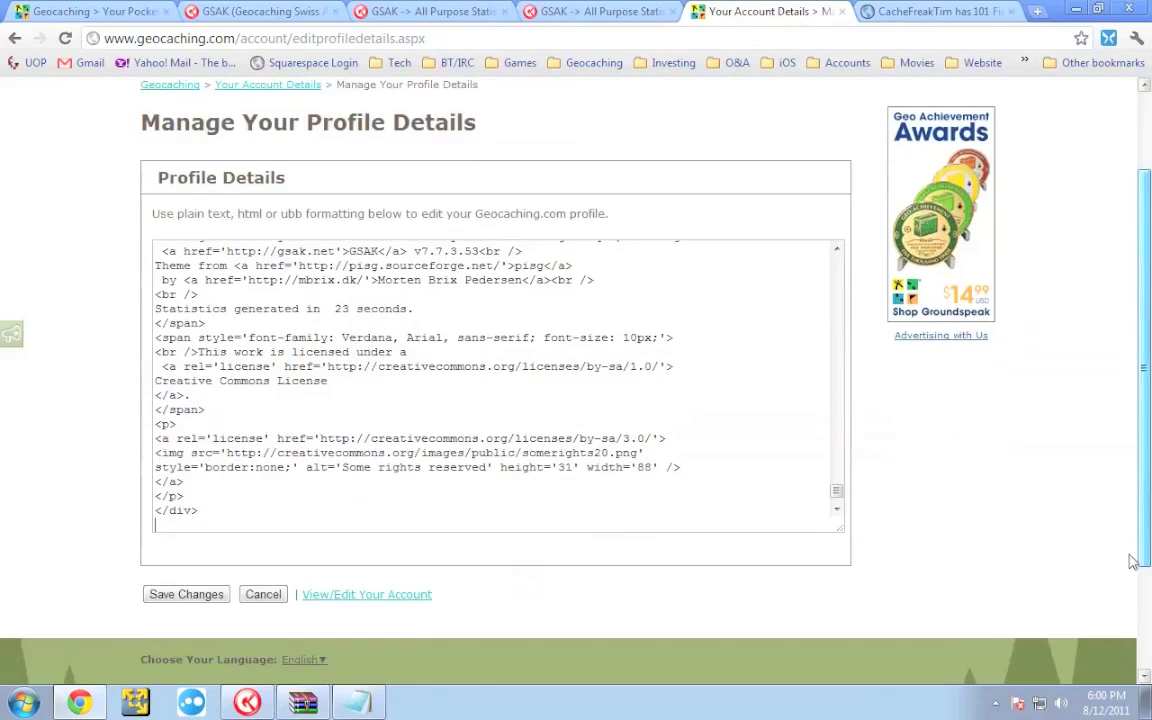
pyautogui.click(172, 593)
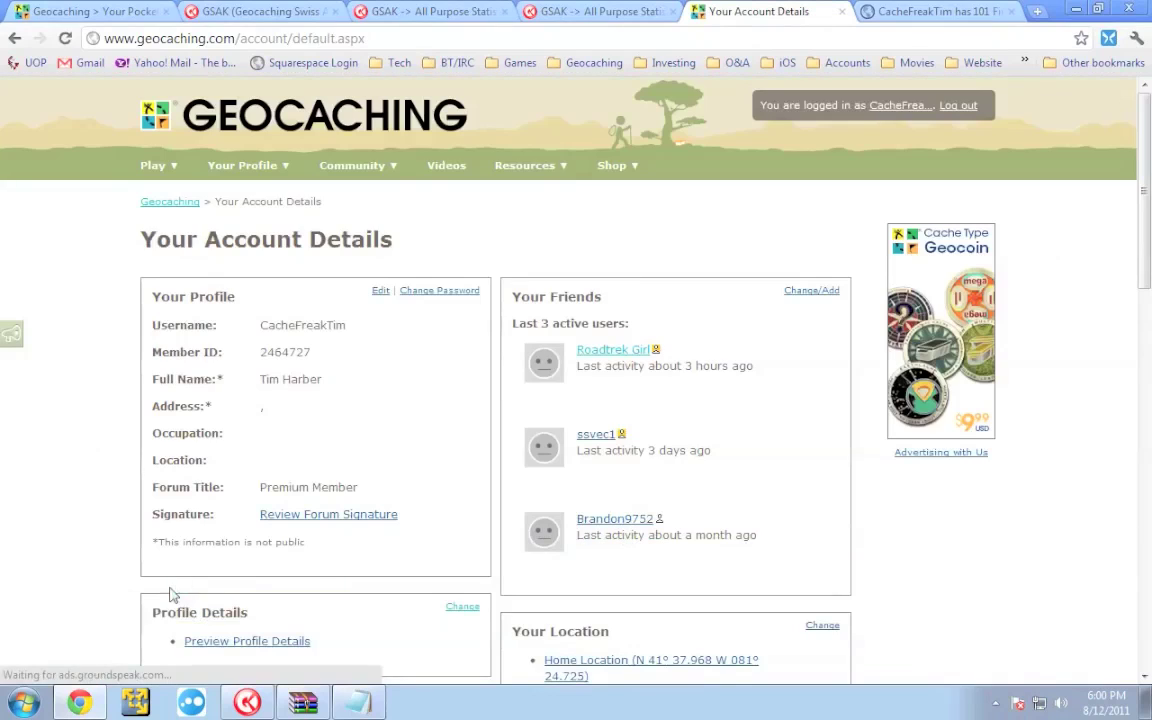
# - Open the public profile page and examine the published statistics from the cumulative finds chart through the maps and Finds by Year Cache Placed
pyautogui.click(903, 106)
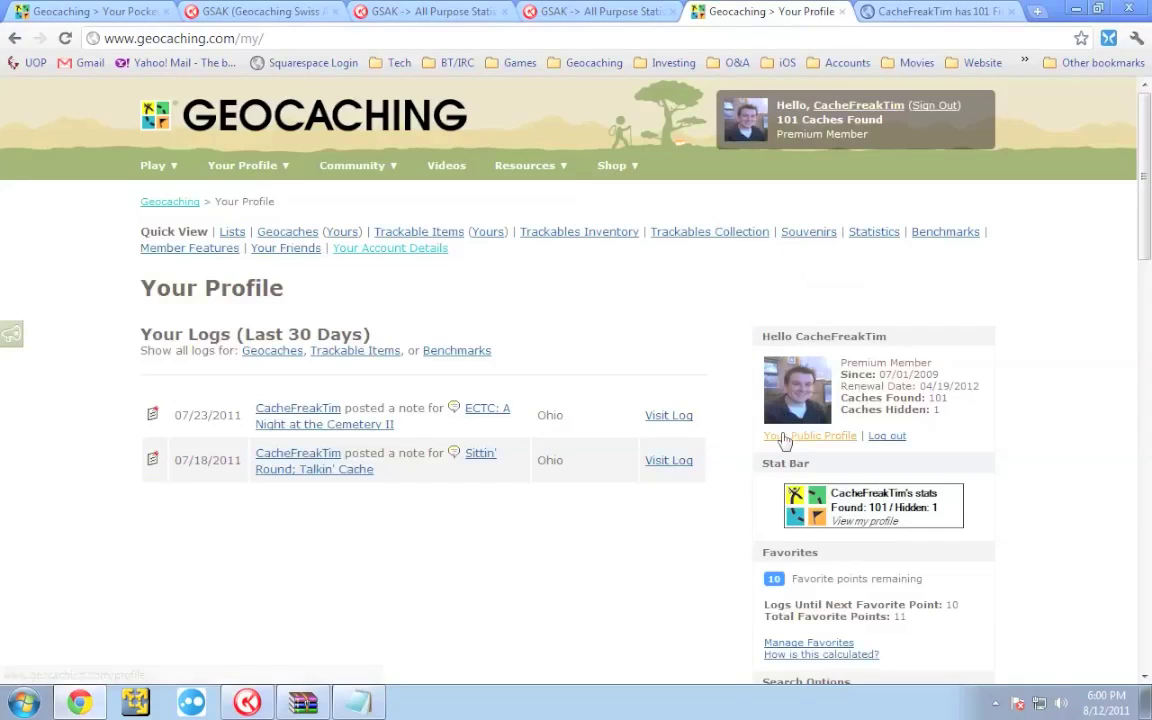
pyautogui.click(785, 438)
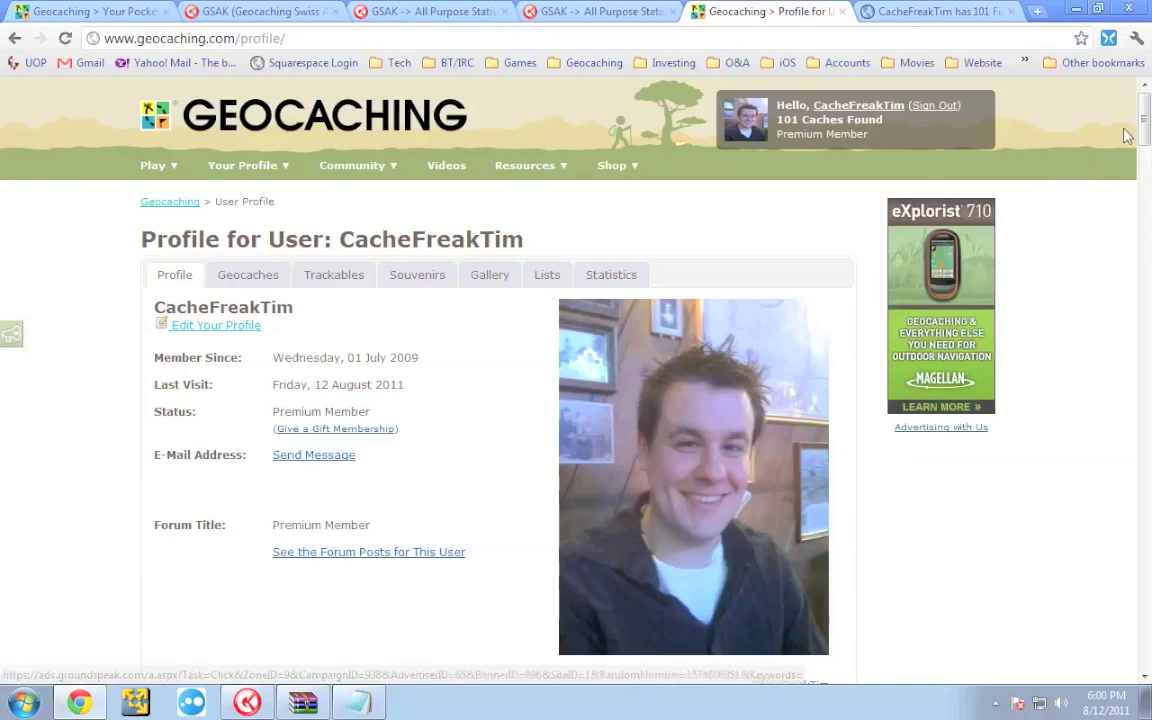
pyautogui.moveTo(1143, 130); pyautogui.dragTo(1116, 357)
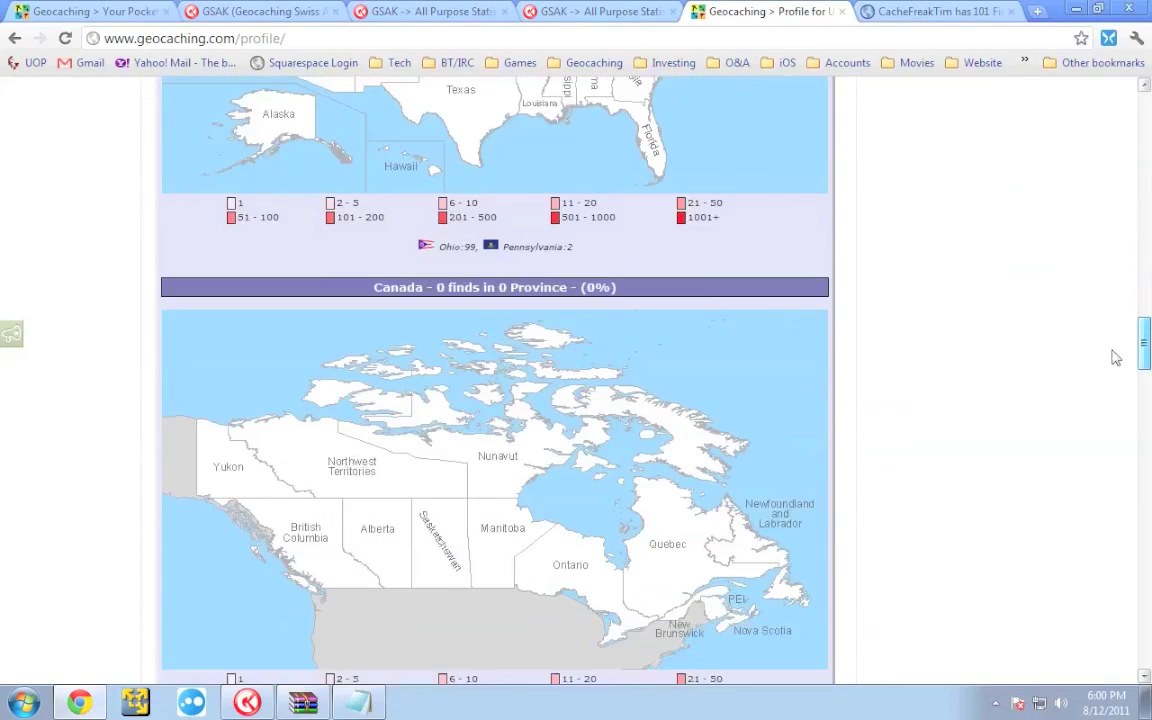
pyautogui.moveTo(1116, 357); pyautogui.dragTo(1112, 598)
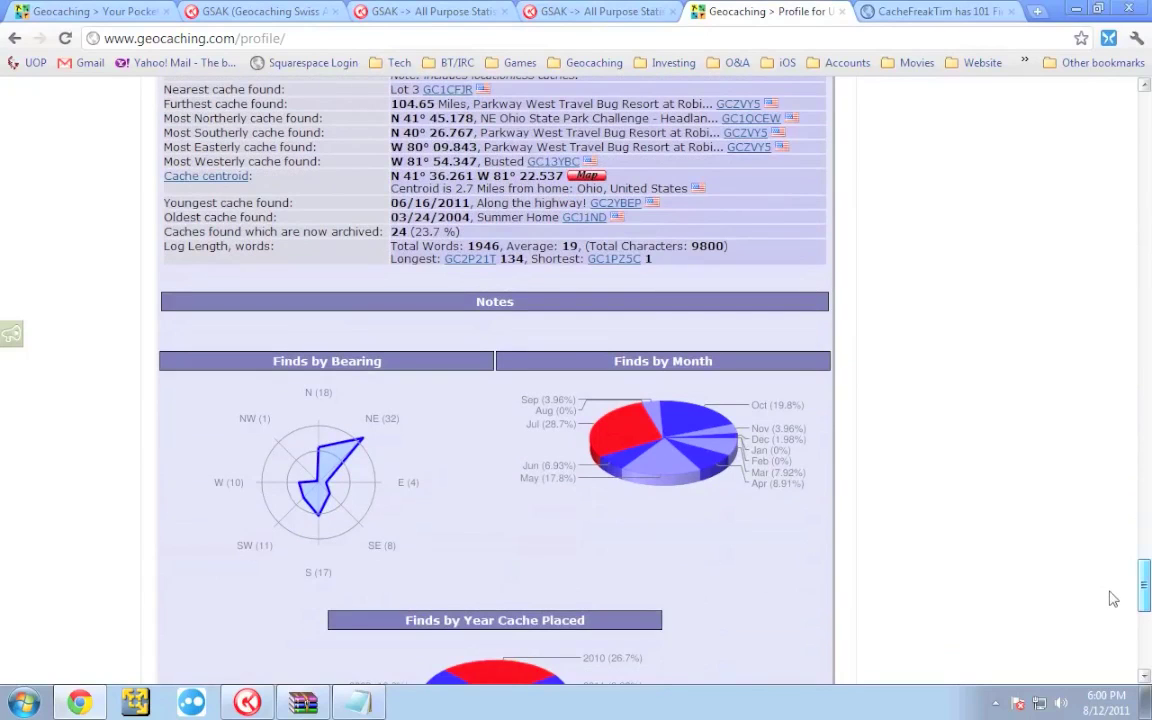
pyautogui.moveTo(1112, 598); pyautogui.dragTo(1138, 124)
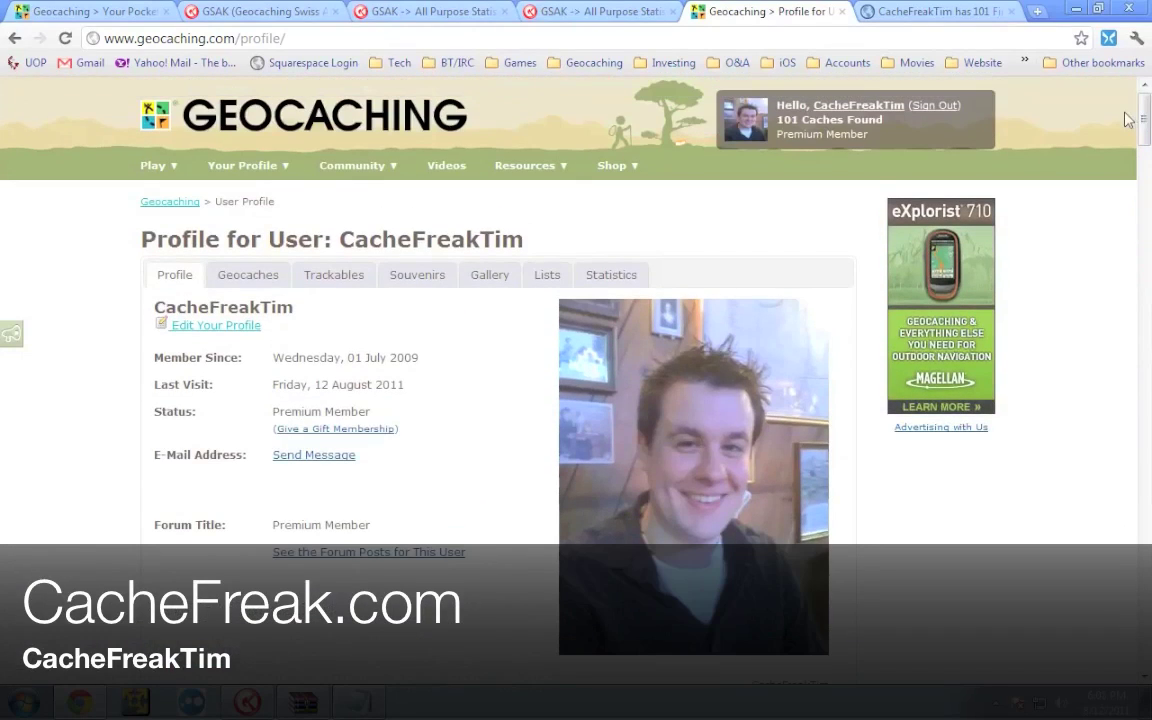
pyautogui.moveTo(1128, 120); pyautogui.dragTo(1142, 181)
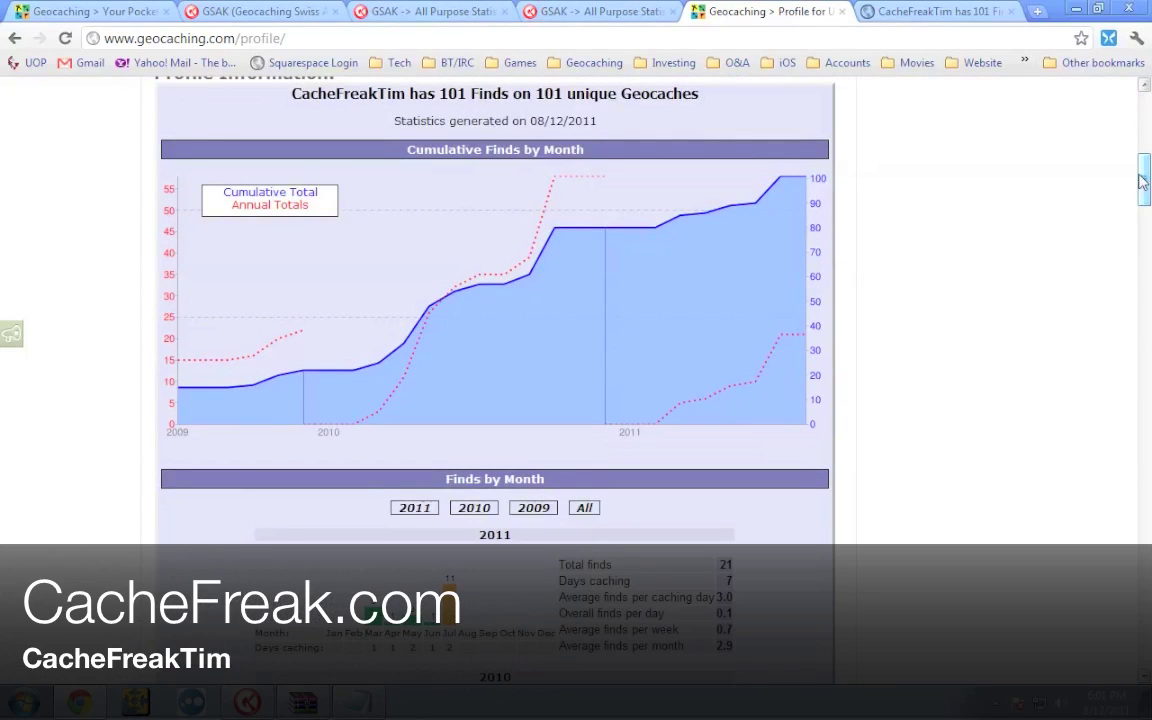